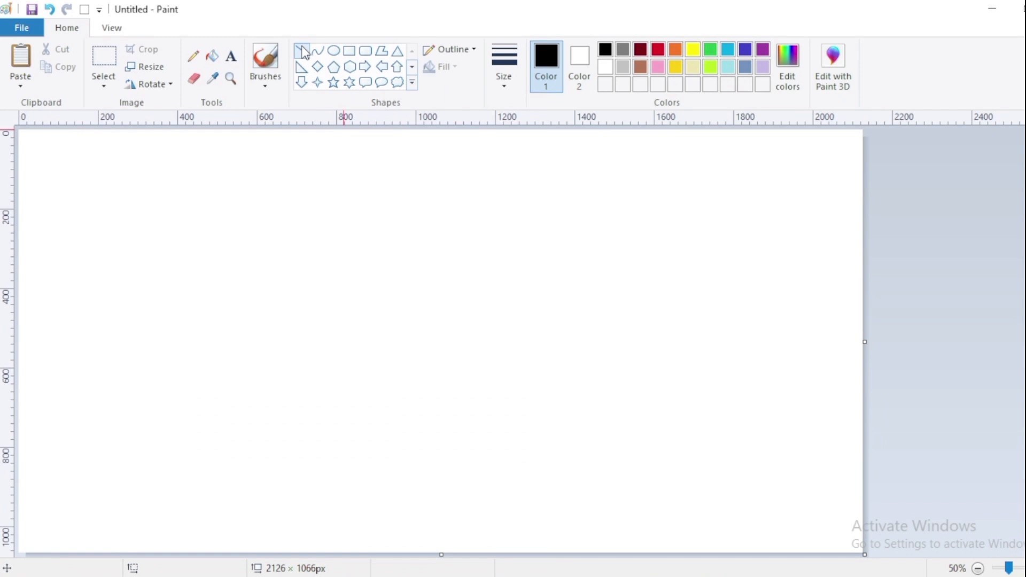
# Step: Draw a black diagonal line from the canvas's left edge to its bottom edge, filling the area above black and the area below gray
pyautogui.click(303, 52)
pyautogui.moveTo(20, 298)
pyautogui.mouseDown()
pyautogui.moveTo(408, 556)
pyautogui.moveTo(552, 572)
pyautogui.mouseUp()
pyautogui.click(214, 56)
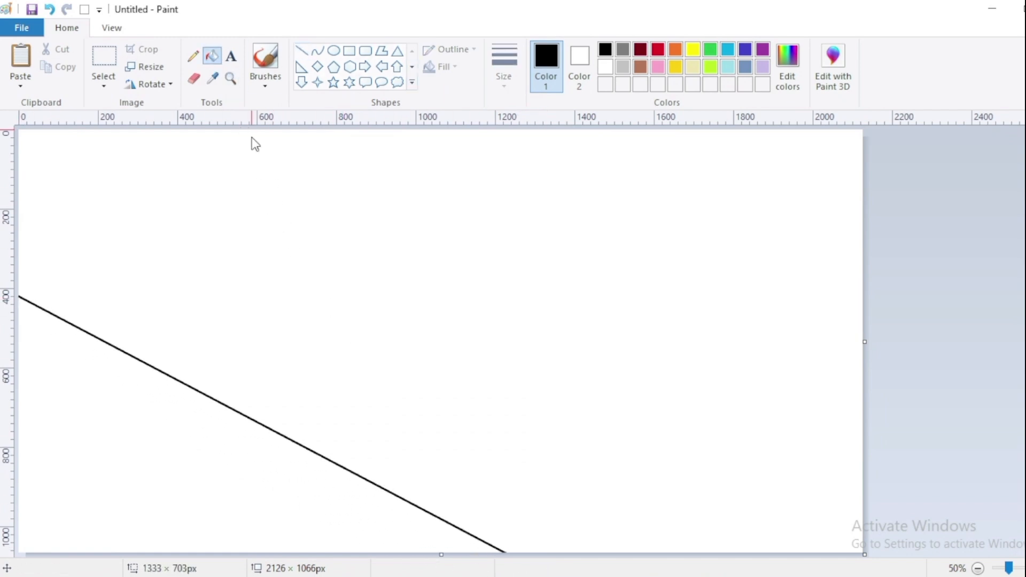
pyautogui.click(318, 224)
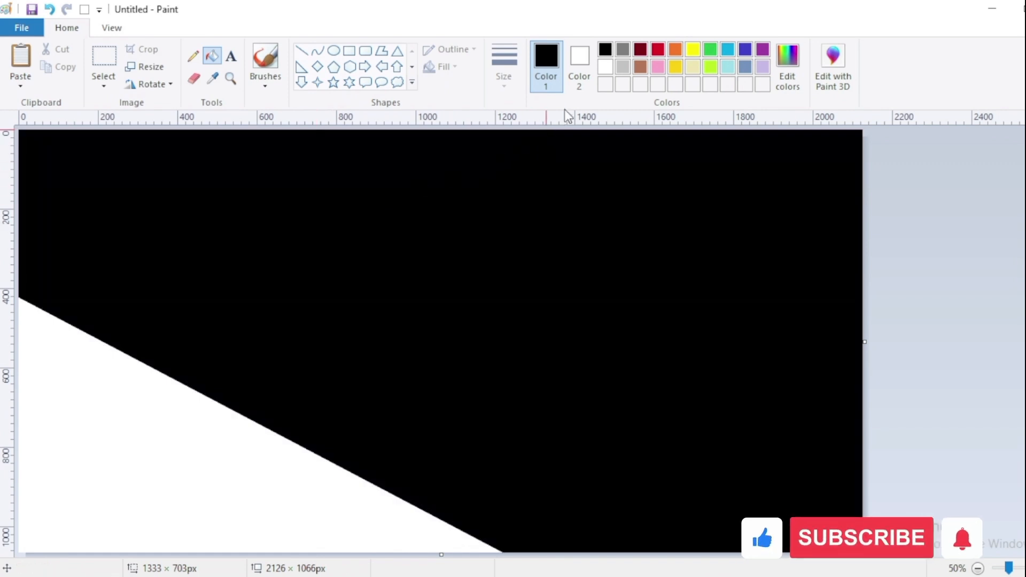
pyautogui.click(623, 51)
pyautogui.click(141, 420)
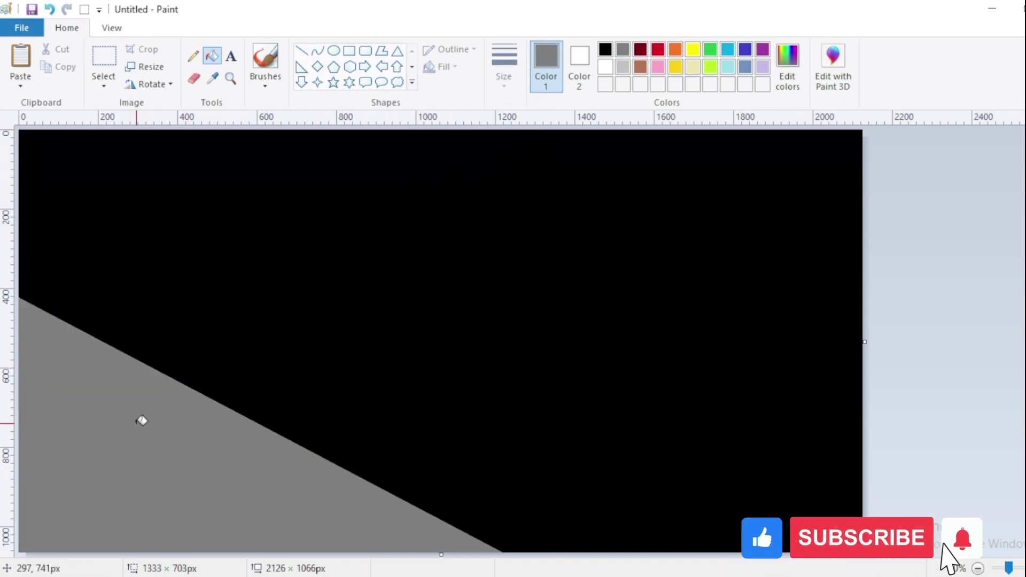
# Step: Resize the image to 1 pixel wide without maintaining the aspect ratio
pyautogui.click(150, 69)
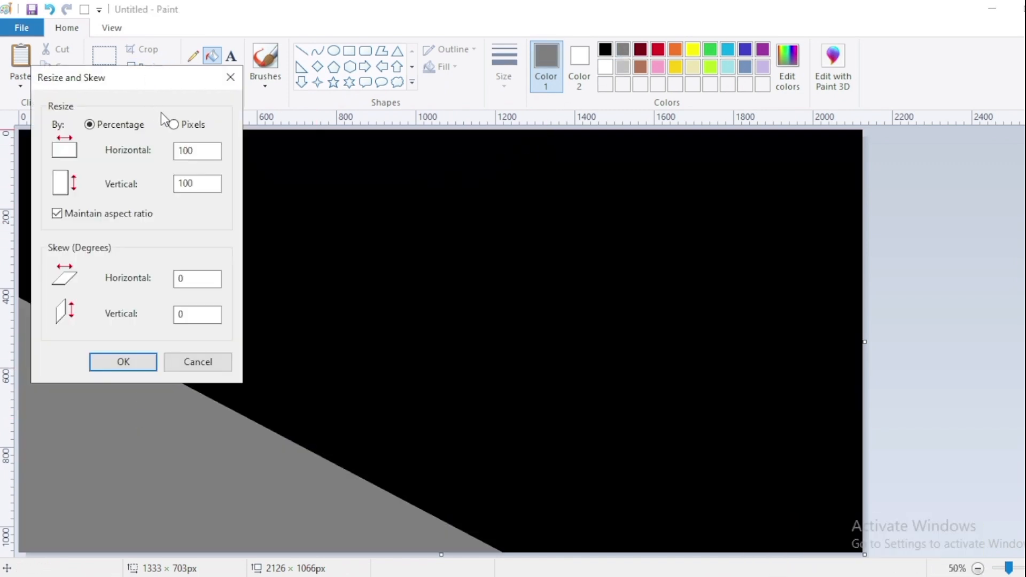
pyautogui.click(172, 124)
pyautogui.click(57, 214)
pyautogui.write('1')
pyautogui.click(123, 361)
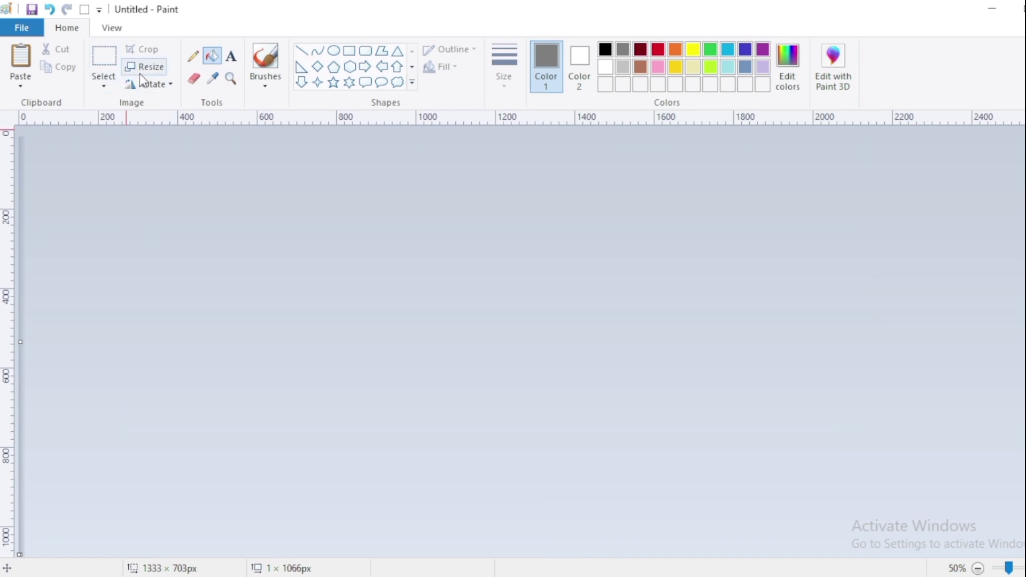
# Step: Stretch the image to 2126 pixels wide without maintaining the aspect ratio, producing a vertical gradient
pyautogui.click(142, 67)
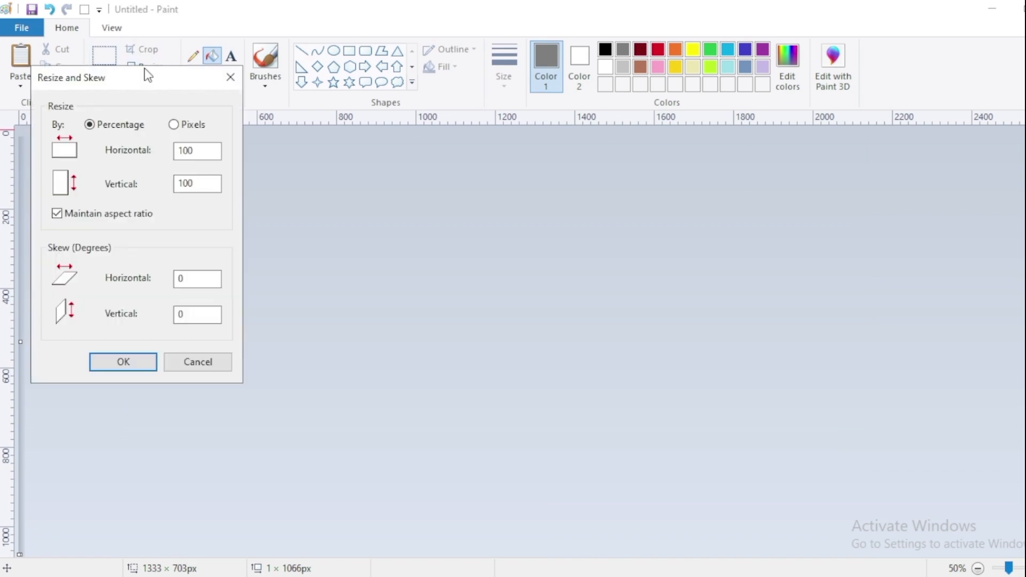
pyautogui.click(57, 214)
pyautogui.doubleClick(197, 151)
pyautogui.write('2126')
pyautogui.click(111, 369)
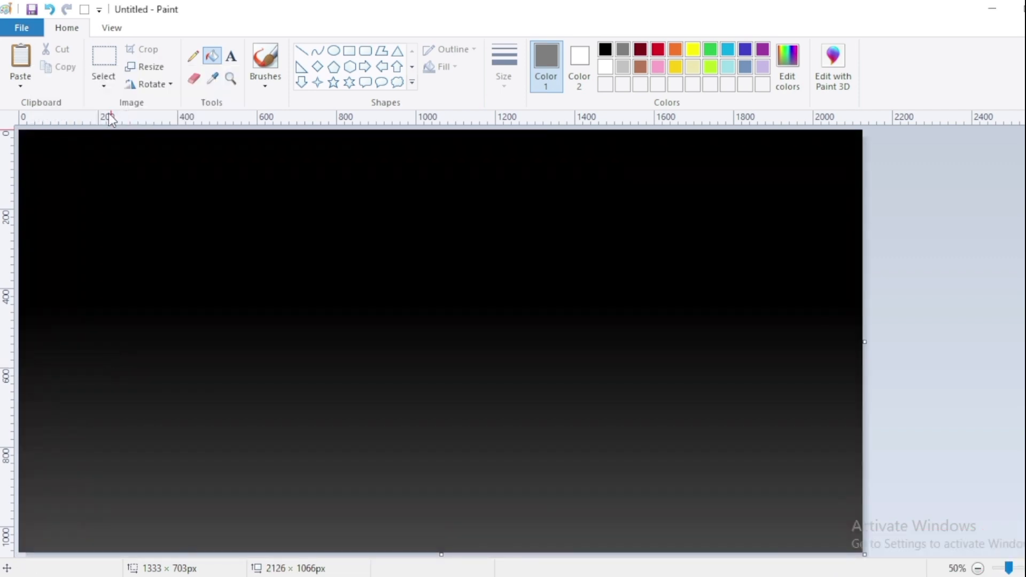
# Step: Select the whole gradient and squash it upward to about 592 px high, leaving the lower part of the canvas free
pyautogui.click(108, 85)
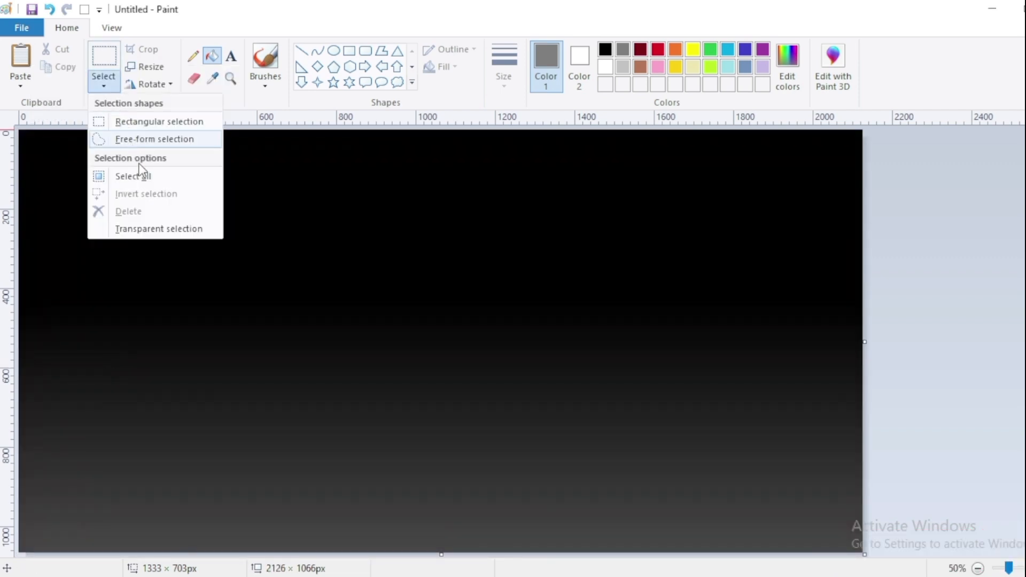
pyautogui.click(142, 177)
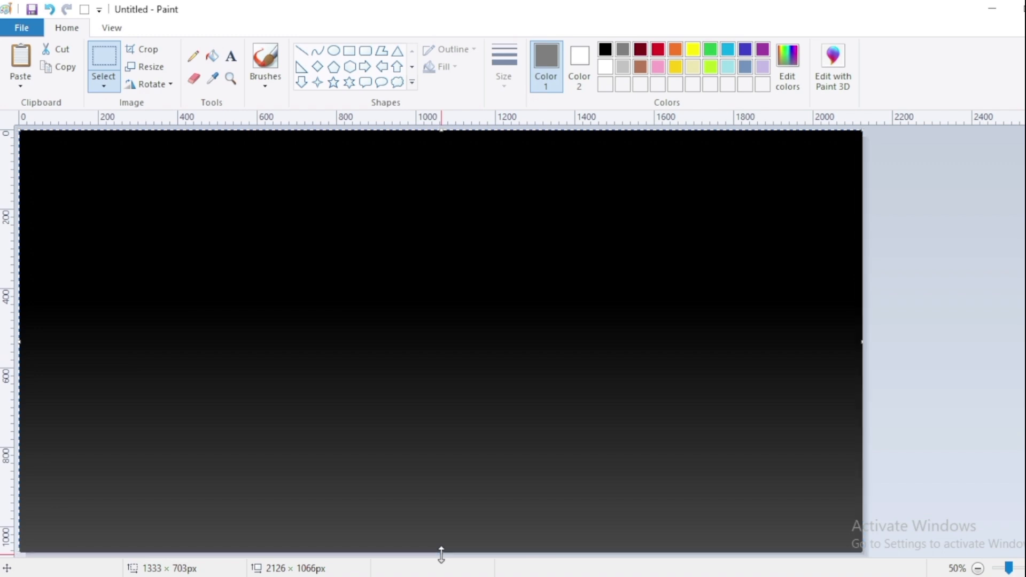
pyautogui.moveTo(441, 553); pyautogui.dragTo(437, 365)
# Step: Paste a copy of the gradient, rotate it 180°, and compress it downward to fill the empty area below the first gradient
pyautogui.rightClick(473, 264)
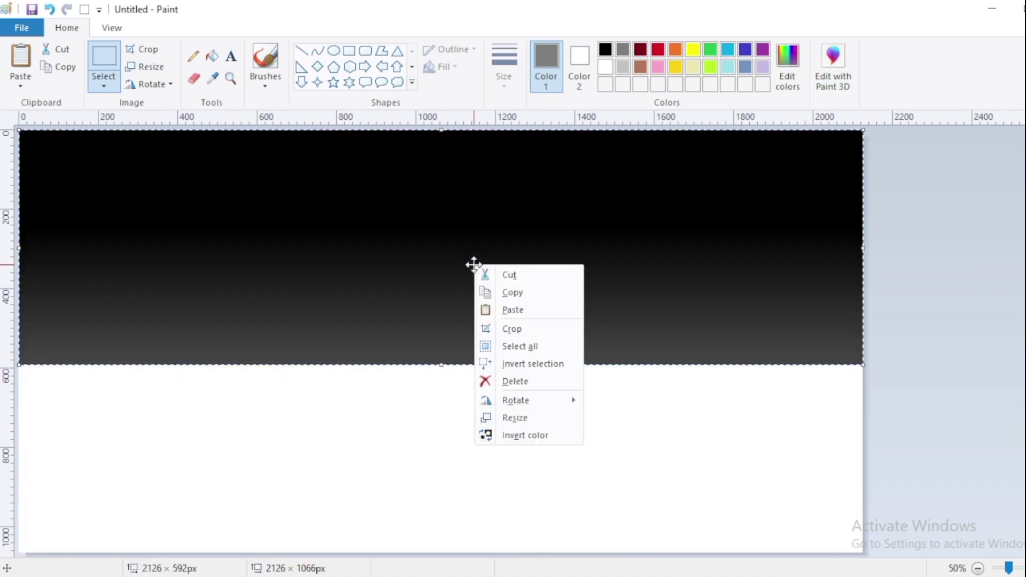
pyautogui.click(511, 310)
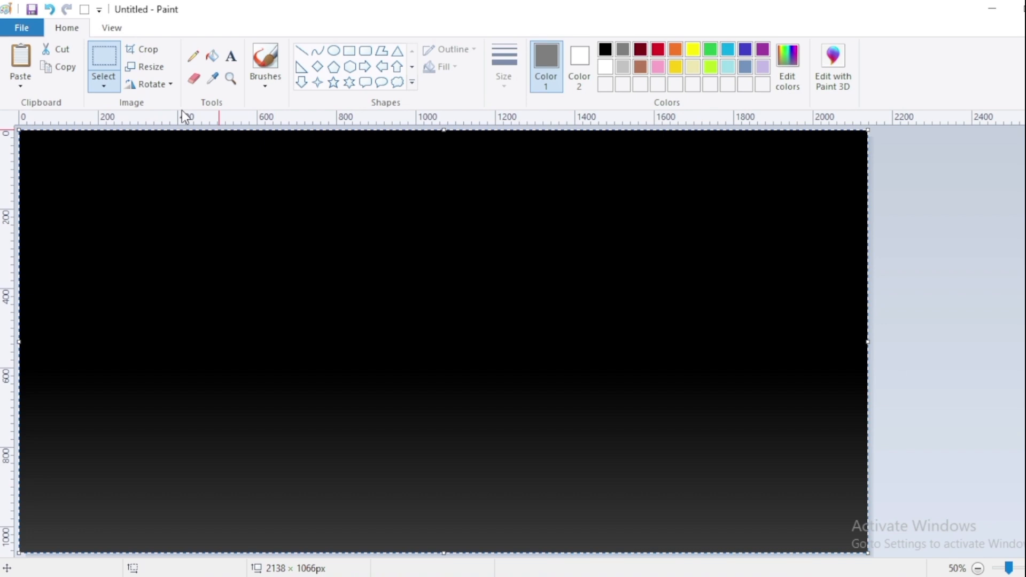
pyautogui.click(155, 84)
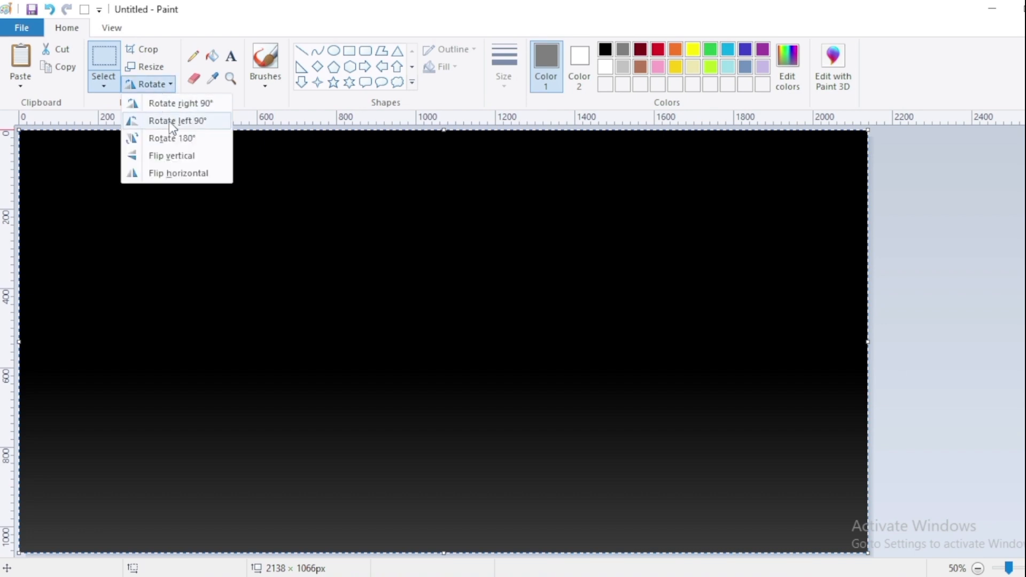
pyautogui.click(172, 138)
pyautogui.moveTo(443, 128); pyautogui.dragTo(438, 348)
pyautogui.moveTo(439, 347); pyautogui.dragTo(439, 366)
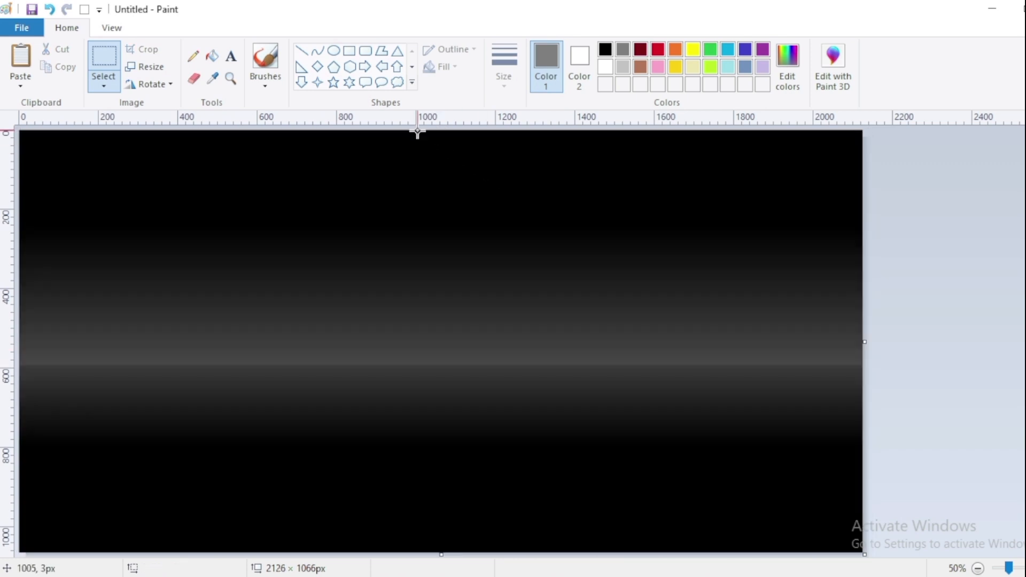
# Step: Draw a red circle outline about 525 px across and place it just above the horizon, slightly left of the canvas centre
pyautogui.click(333, 50)
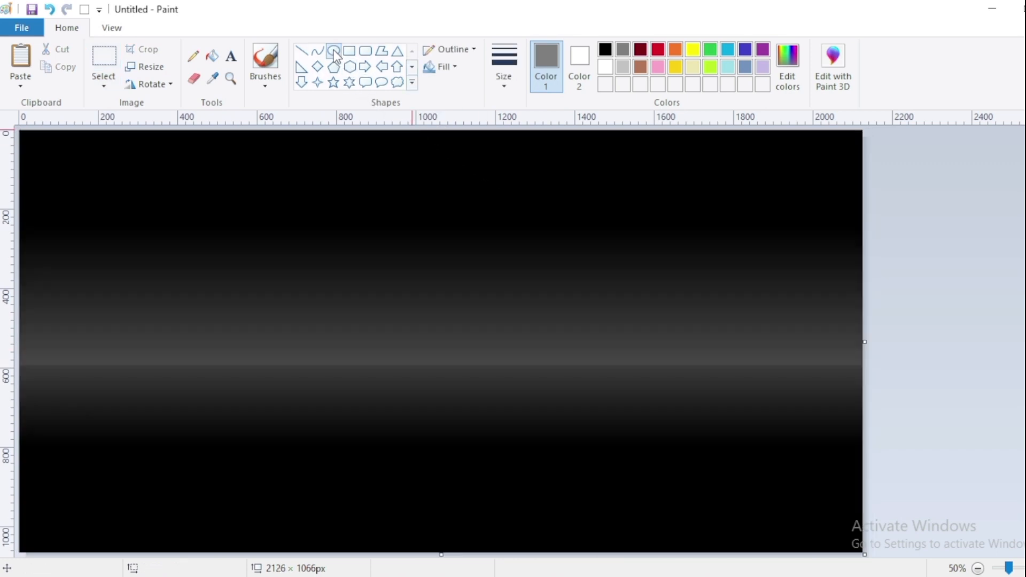
pyautogui.click(658, 50)
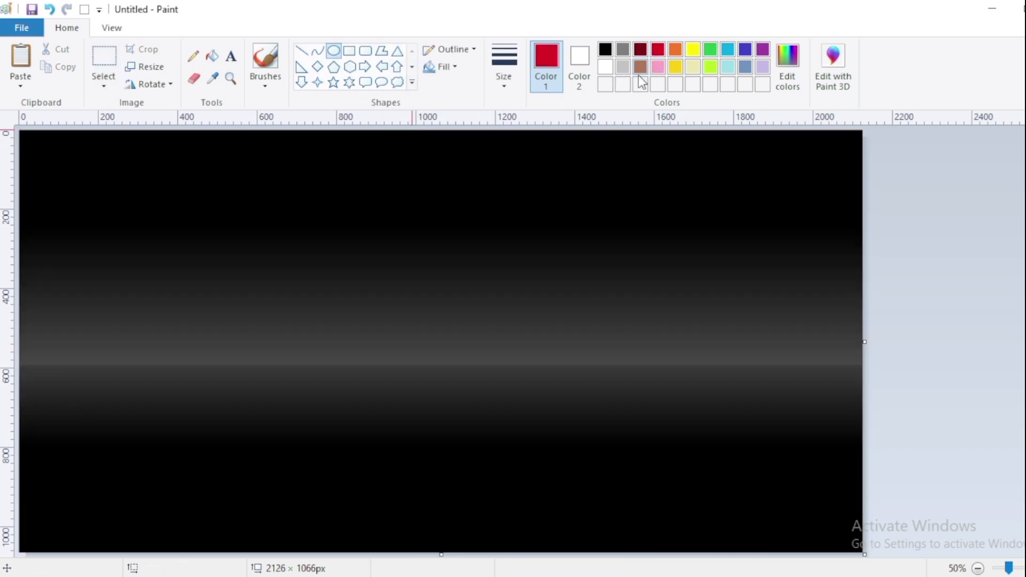
pyautogui.moveTo(415, 212); pyautogui.dragTo(622, 422)
pyautogui.moveTo(611, 366); pyautogui.dragTo(509, 304)
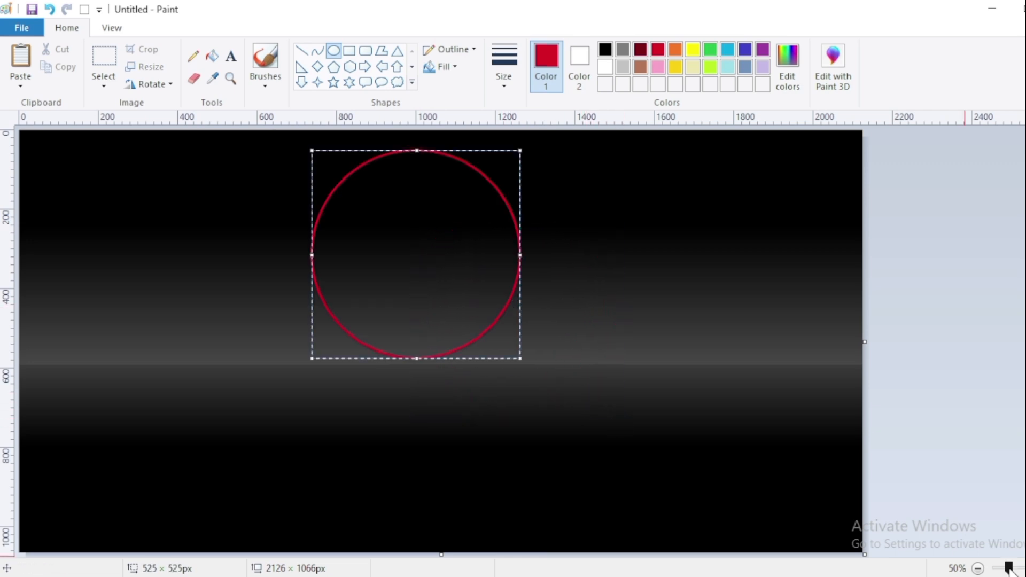
# Step: Paint the inside of the circle solid red with a greatly enlarged round brush
pyautogui.moveTo(1008, 569); pyautogui.dragTo(1024, 568)
pyautogui.click(272, 85)
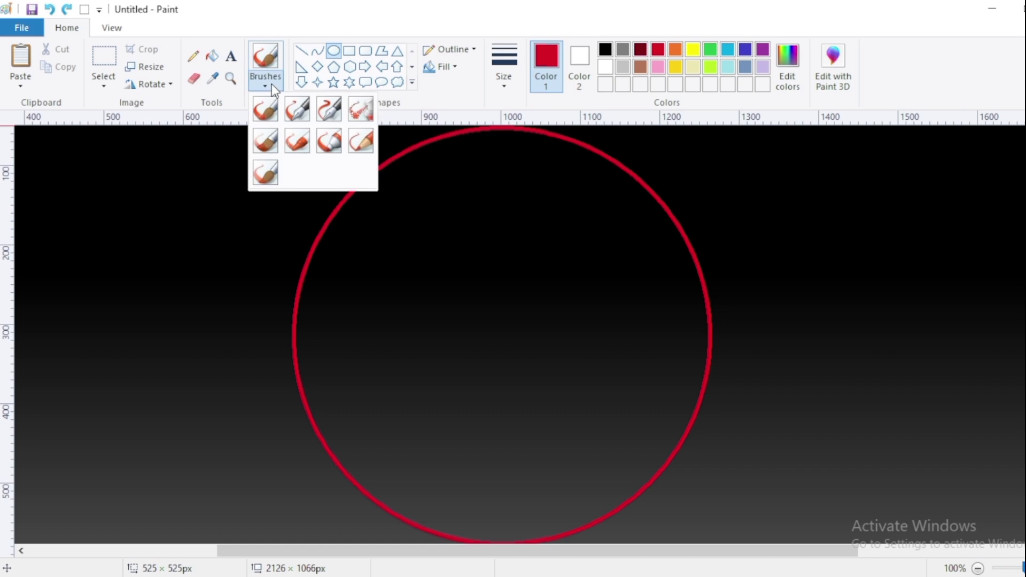
pyautogui.click(272, 109)
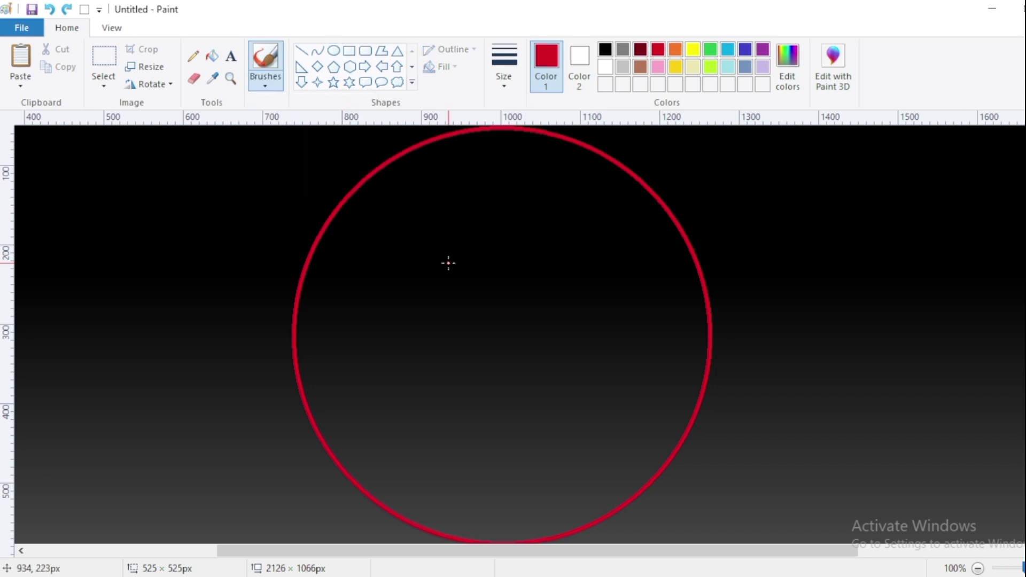
pyautogui.hotkey('ctrl', '+')
pyautogui.hotkey('ctrl', '+')
pyautogui.hotkey('ctrl', '+')
pyautogui.hotkey('ctrl', '+')
pyautogui.hotkey('ctrl', '+')
pyautogui.hotkey('ctrl', '+')
pyautogui.hotkey('ctrl', '+')
pyautogui.hotkey('ctrl', '+')
pyautogui.hotkey('ctrl', '+')
pyautogui.hotkey('ctrl', '+')
pyautogui.hotkey('ctrl', '+')
pyautogui.hotkey('ctrl', '+')
pyautogui.hotkey('ctrl', '+')
pyautogui.hotkey('ctrl', '+')
pyautogui.hotkey('ctrl', '+')
pyautogui.hotkey('ctrl', '+')
pyautogui.hotkey('ctrl', '+')
pyautogui.hotkey('ctrl', '+')
pyautogui.hotkey('ctrl', '+')
pyautogui.hotkey('ctrl', '+')
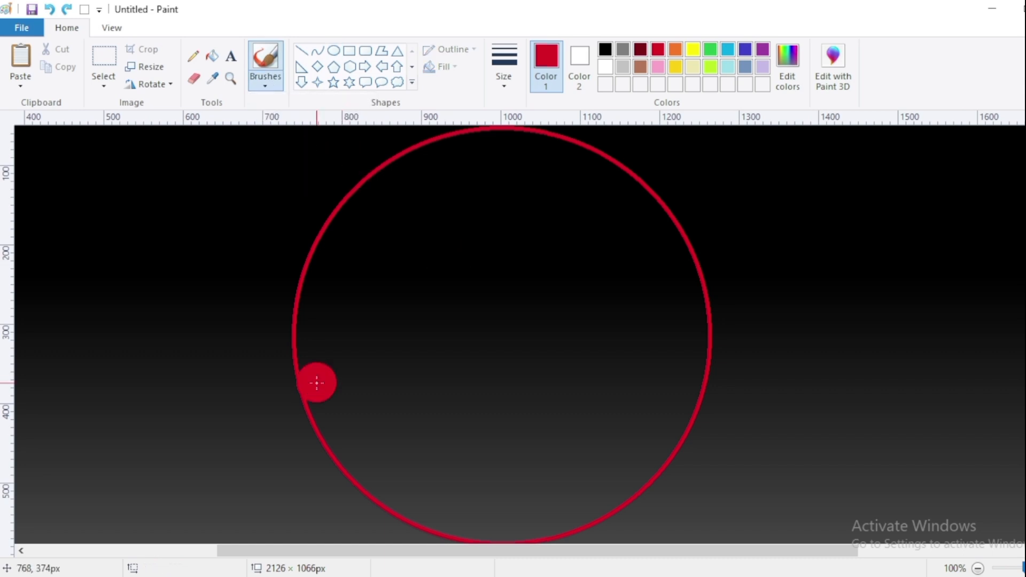
pyautogui.moveTo(316, 383)
pyautogui.mouseDown()
pyautogui.moveTo(325, 275)
pyautogui.moveTo(360, 213)
pyautogui.moveTo(447, 155)
pyautogui.moveTo(593, 170)
pyautogui.moveTo(654, 228)
pyautogui.moveTo(689, 331)
pyautogui.moveTo(607, 488)
pyautogui.moveTo(390, 483)
pyautogui.moveTo(575, 222)
pyautogui.moveTo(534, 260)
pyautogui.moveTo(659, 293)
pyautogui.moveTo(423, 464)
pyautogui.moveTo(396, 327)
pyautogui.moveTo(503, 432)
pyautogui.moveTo(545, 428)
pyautogui.mouseUp()
# Step: Spray orange speckles across the inside of the red moon with the Airbrush
pyautogui.click(281, 82)
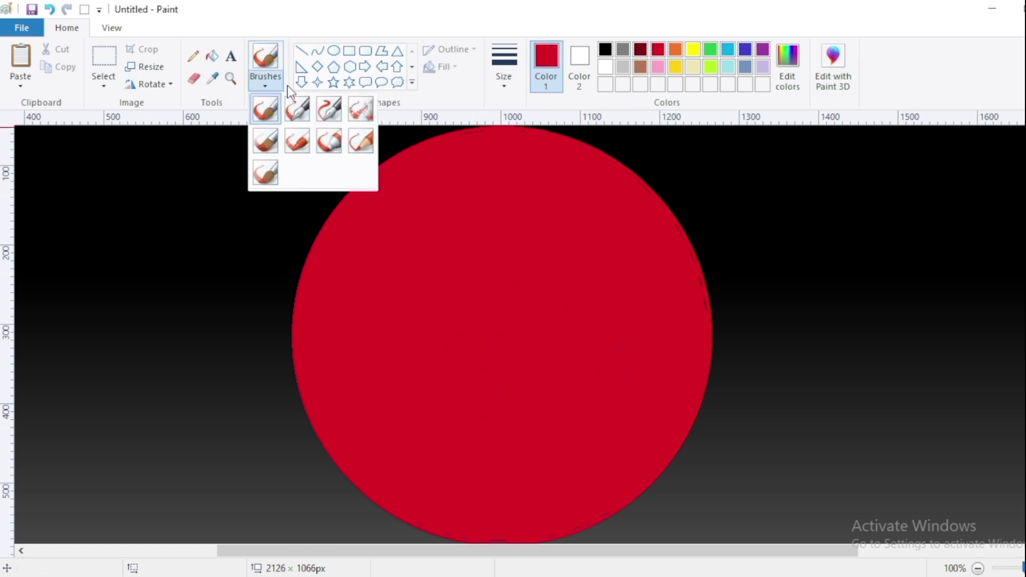
pyautogui.click(362, 114)
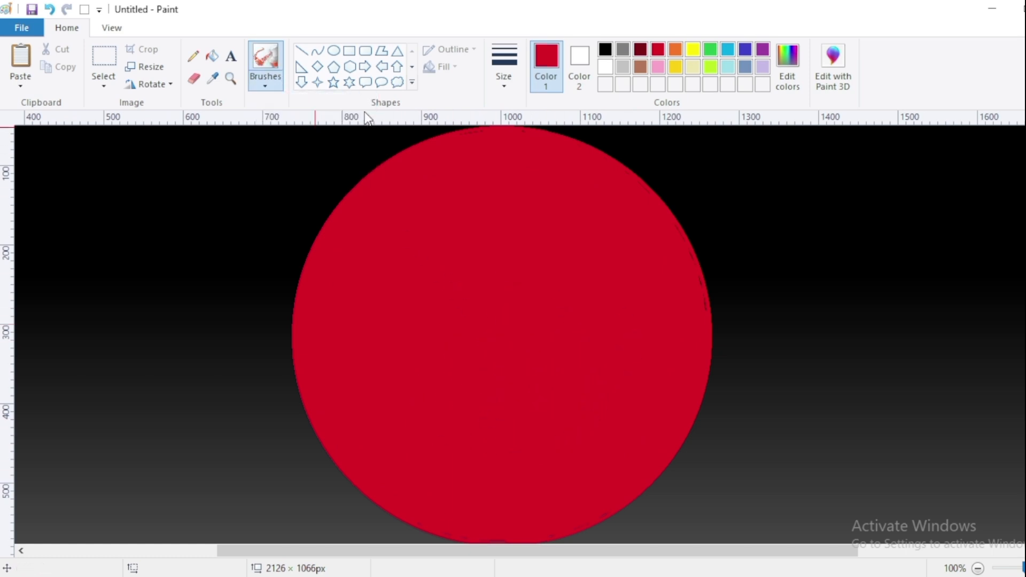
pyautogui.click(676, 48)
pyautogui.moveTo(483, 178)
pyautogui.mouseDown()
pyautogui.moveTo(456, 181)
pyautogui.moveTo(585, 207)
pyautogui.moveTo(553, 234)
pyautogui.moveTo(431, 180)
pyautogui.moveTo(546, 162)
pyautogui.moveTo(628, 293)
pyautogui.moveTo(611, 415)
pyautogui.moveTo(494, 460)
pyautogui.mouseUp()
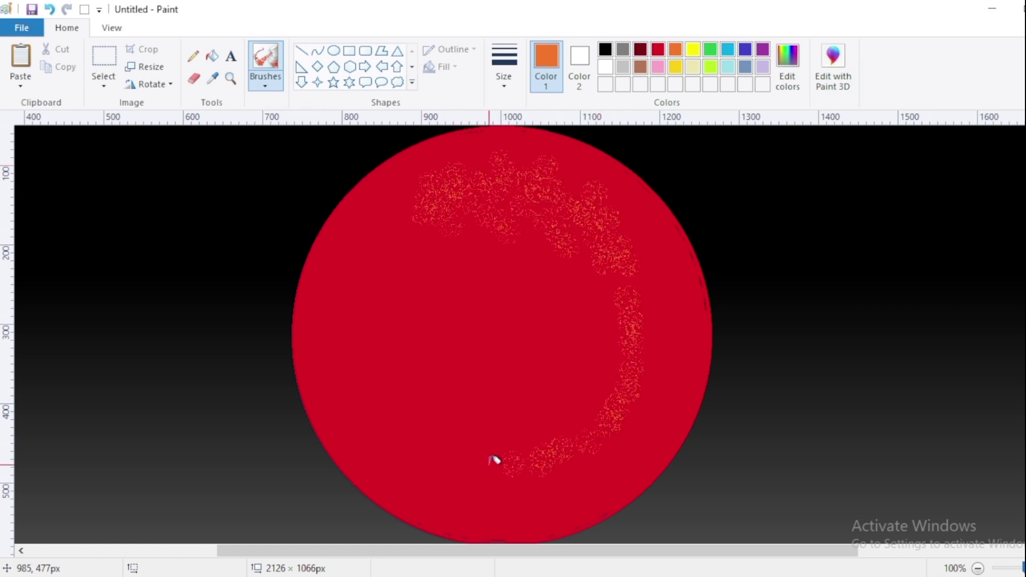
pyautogui.moveTo(359, 376)
pyautogui.mouseDown()
pyautogui.moveTo(350, 271)
pyautogui.moveTo(404, 195)
pyautogui.moveTo(383, 336)
pyautogui.mouseUp()
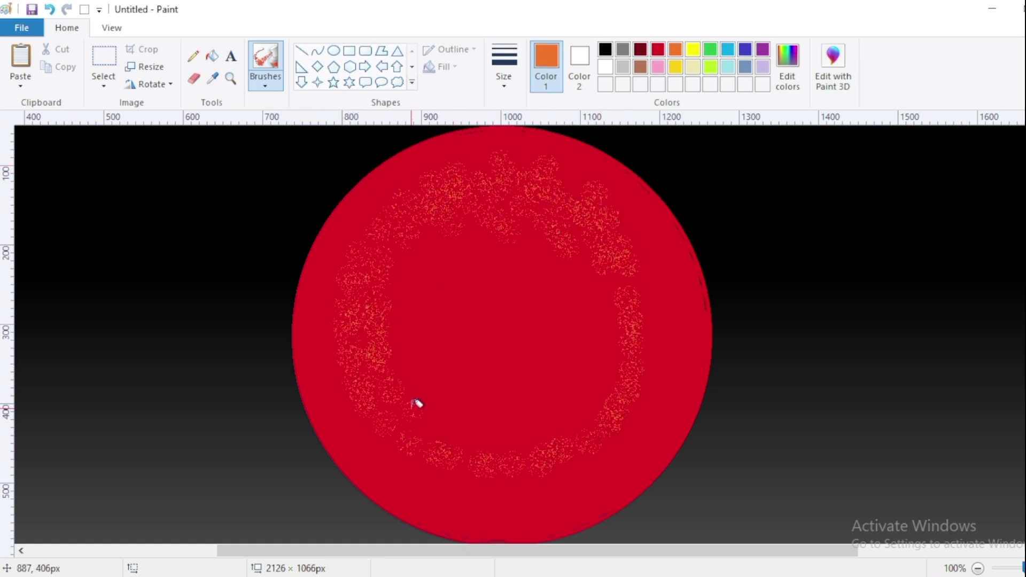
pyautogui.moveTo(415, 402)
pyautogui.mouseDown()
pyautogui.moveTo(469, 435)
pyautogui.moveTo(593, 400)
pyautogui.mouseUp()
pyautogui.moveTo(505, 259)
pyautogui.mouseDown()
pyautogui.moveTo(430, 231)
pyautogui.moveTo(406, 329)
pyautogui.moveTo(510, 415)
pyautogui.moveTo(583, 345)
pyautogui.moveTo(596, 298)
pyautogui.moveTo(555, 270)
pyautogui.moveTo(457, 263)
pyautogui.moveTo(439, 320)
pyautogui.moveTo(497, 383)
pyautogui.moveTo(544, 295)
pyautogui.moveTo(510, 302)
pyautogui.moveTo(500, 369)
pyautogui.moveTo(504, 326)
pyautogui.moveTo(435, 468)
pyautogui.moveTo(638, 417)
pyautogui.moveTo(651, 256)
pyautogui.moveTo(527, 153)
pyautogui.mouseUp()
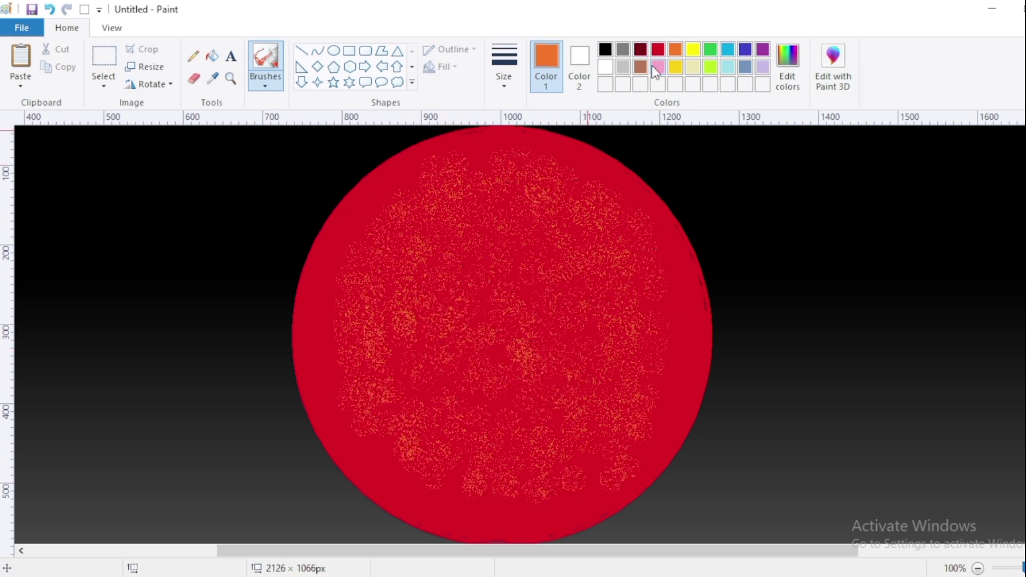
# Step: Scribble a red zigzag reflection from beneath the moon down to the canvas's lower edge using the Pencil at its second-thinnest size
pyautogui.click(659, 50)
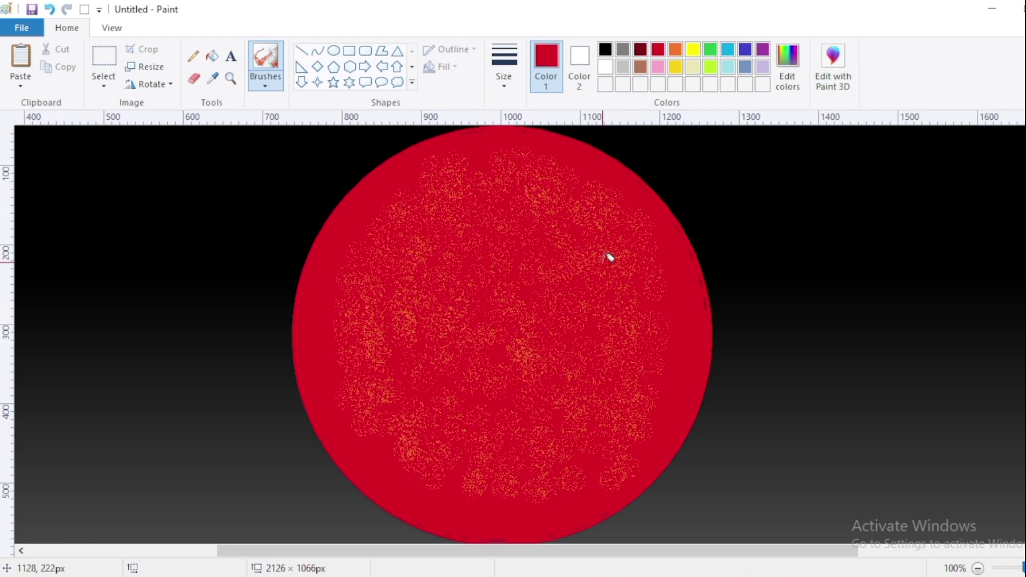
pyautogui.click(978, 568)
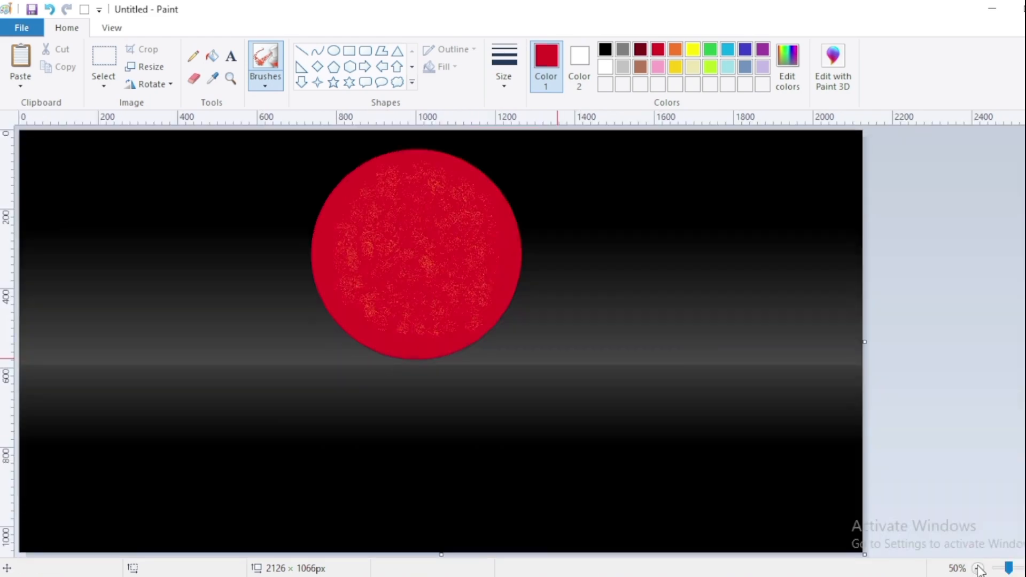
pyautogui.click(195, 57)
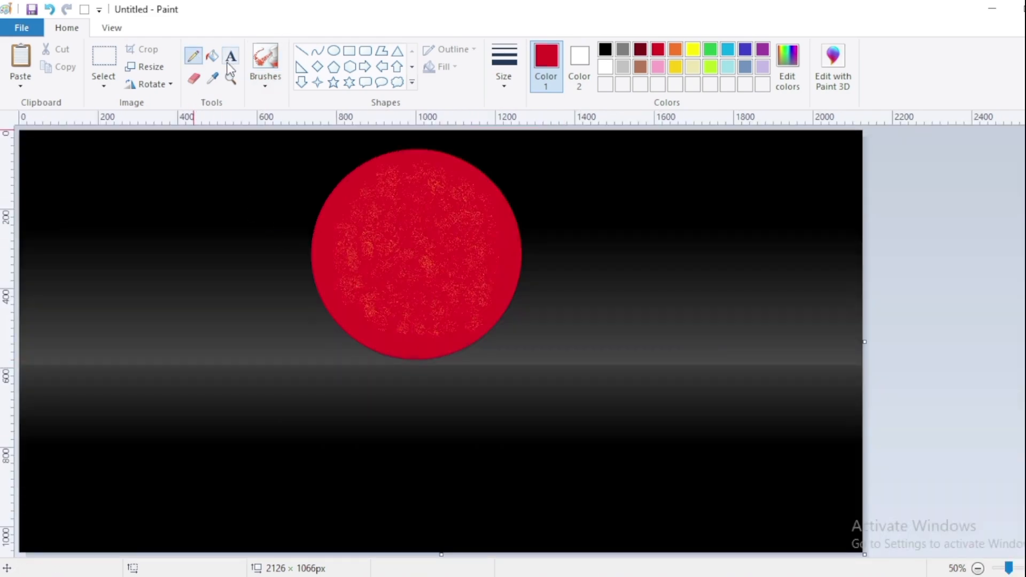
pyautogui.click(506, 87)
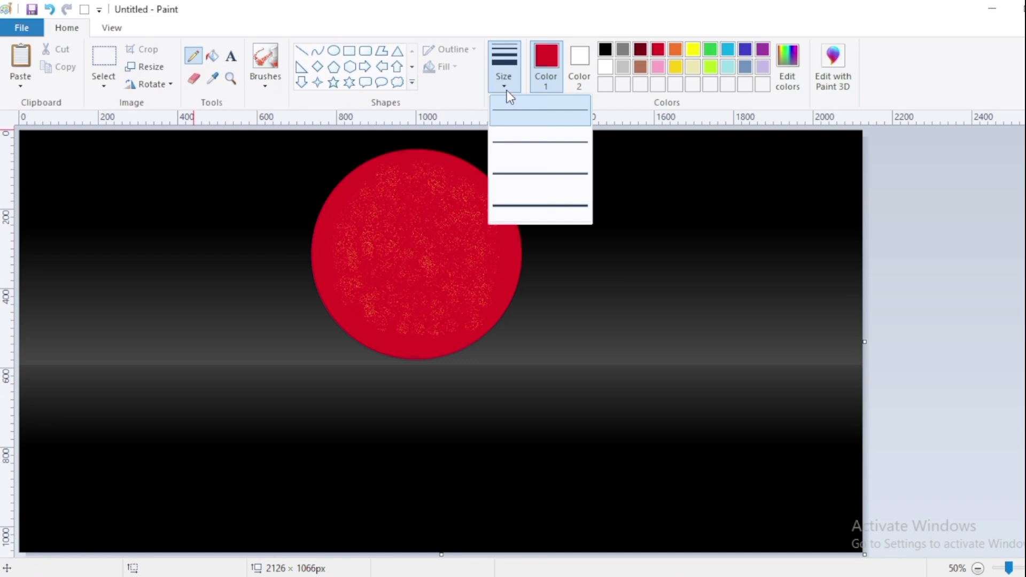
pyautogui.click(533, 143)
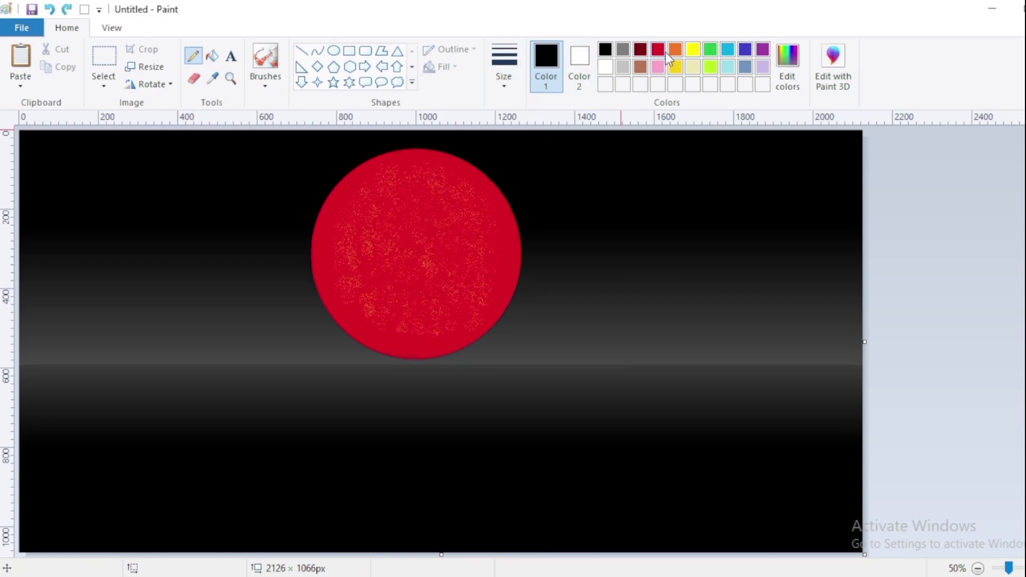
pyautogui.click(659, 50)
pyautogui.moveTo(407, 359)
pyautogui.mouseDown()
pyautogui.moveTo(470, 359)
pyautogui.moveTo(448, 362)
pyautogui.moveTo(469, 365)
pyautogui.moveTo(451, 385)
pyautogui.moveTo(380, 380)
pyautogui.moveTo(470, 400)
pyautogui.moveTo(502, 388)
pyautogui.moveTo(397, 393)
pyautogui.moveTo(386, 419)
pyautogui.moveTo(437, 409)
pyautogui.moveTo(466, 432)
pyautogui.moveTo(406, 427)
pyautogui.moveTo(498, 447)
pyautogui.moveTo(410, 459)
pyautogui.moveTo(446, 474)
pyautogui.moveTo(480, 460)
pyautogui.moveTo(465, 496)
pyautogui.moveTo(473, 504)
pyautogui.moveTo(433, 504)
pyautogui.moveTo(456, 548)
pyautogui.moveTo(463, 509)
pyautogui.moveTo(389, 483)
pyautogui.moveTo(360, 493)
pyautogui.moveTo(366, 530)
pyautogui.moveTo(421, 451)
pyautogui.moveTo(378, 412)
pyautogui.moveTo(405, 378)
pyautogui.moveTo(444, 367)
pyautogui.moveTo(501, 448)
pyautogui.mouseUp()
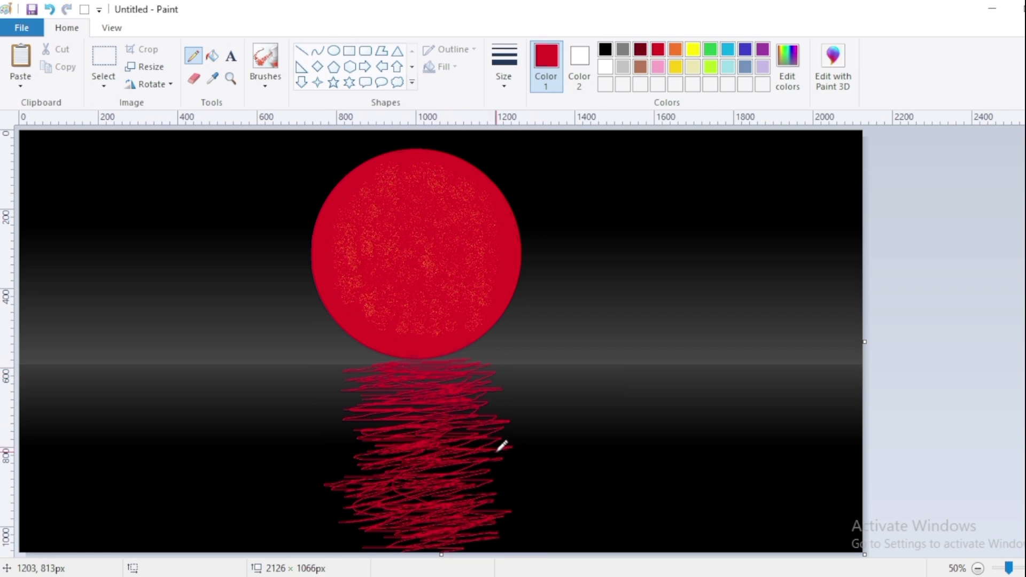
# Step: Draw a black pencil line along the full horizon and cover it with dense, jagged vertical scribbles as a treeline
pyautogui.click(605, 50)
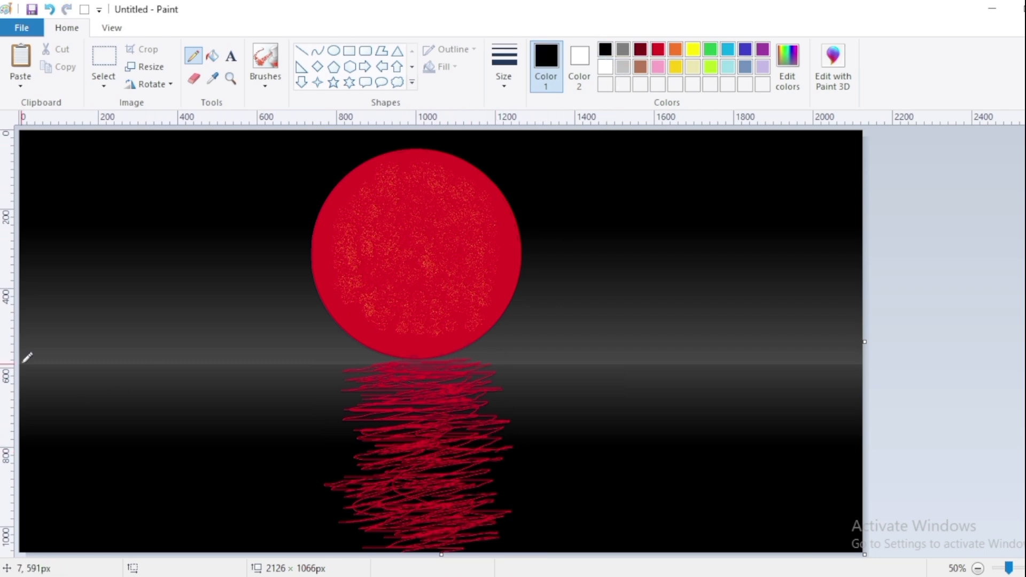
pyautogui.moveTo(124, 364); pyautogui.dragTo(786, 364)
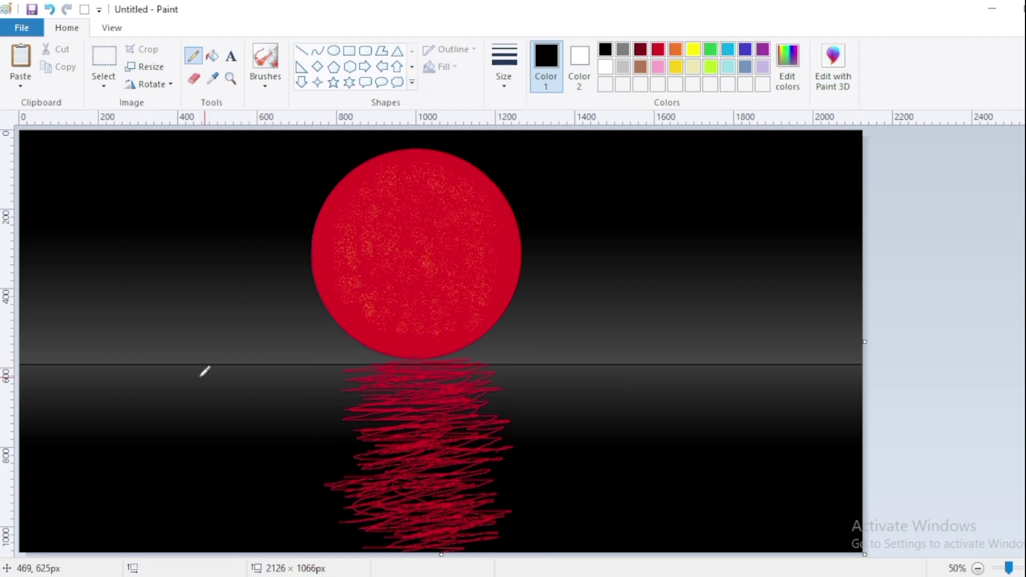
pyautogui.moveTo(37, 362)
pyautogui.mouseDown()
pyautogui.moveTo(45, 381)
pyautogui.moveTo(86, 356)
pyautogui.moveTo(295, 375)
pyautogui.moveTo(335, 343)
pyautogui.moveTo(388, 346)
pyautogui.moveTo(432, 378)
pyautogui.moveTo(488, 376)
pyautogui.moveTo(555, 346)
pyautogui.moveTo(730, 366)
pyautogui.moveTo(853, 342)
pyautogui.moveTo(841, 391)
pyautogui.moveTo(778, 390)
pyautogui.moveTo(725, 373)
pyautogui.moveTo(710, 355)
pyautogui.moveTo(859, 362)
pyautogui.moveTo(810, 376)
pyautogui.moveTo(759, 362)
pyautogui.moveTo(718, 386)
pyautogui.moveTo(695, 385)
pyautogui.moveTo(680, 355)
pyautogui.moveTo(670, 372)
pyautogui.moveTo(661, 349)
pyautogui.moveTo(657, 361)
pyautogui.moveTo(632, 358)
pyautogui.moveTo(631, 370)
pyautogui.moveTo(600, 365)
pyautogui.moveTo(618, 375)
pyautogui.moveTo(600, 348)
pyautogui.moveTo(592, 376)
pyautogui.moveTo(584, 349)
pyautogui.moveTo(593, 356)
pyautogui.moveTo(561, 355)
pyautogui.moveTo(579, 359)
pyautogui.moveTo(559, 374)
pyautogui.moveTo(559, 338)
pyautogui.moveTo(522, 354)
pyautogui.moveTo(534, 359)
pyautogui.moveTo(513, 382)
pyautogui.moveTo(509, 365)
pyautogui.moveTo(507, 374)
pyautogui.moveTo(477, 360)
pyautogui.moveTo(480, 327)
pyautogui.moveTo(470, 362)
pyautogui.moveTo(454, 366)
pyautogui.moveTo(454, 354)
pyautogui.moveTo(416, 374)
pyautogui.moveTo(400, 372)
pyautogui.moveTo(433, 362)
pyautogui.moveTo(395, 365)
pyautogui.moveTo(399, 350)
pyautogui.moveTo(376, 372)
pyautogui.moveTo(371, 360)
pyautogui.moveTo(390, 344)
pyautogui.moveTo(356, 374)
pyautogui.moveTo(279, 343)
pyautogui.moveTo(171, 390)
pyautogui.moveTo(154, 350)
pyautogui.moveTo(131, 370)
pyautogui.moveTo(113, 346)
pyautogui.moveTo(22, 369)
pyautogui.mouseUp()
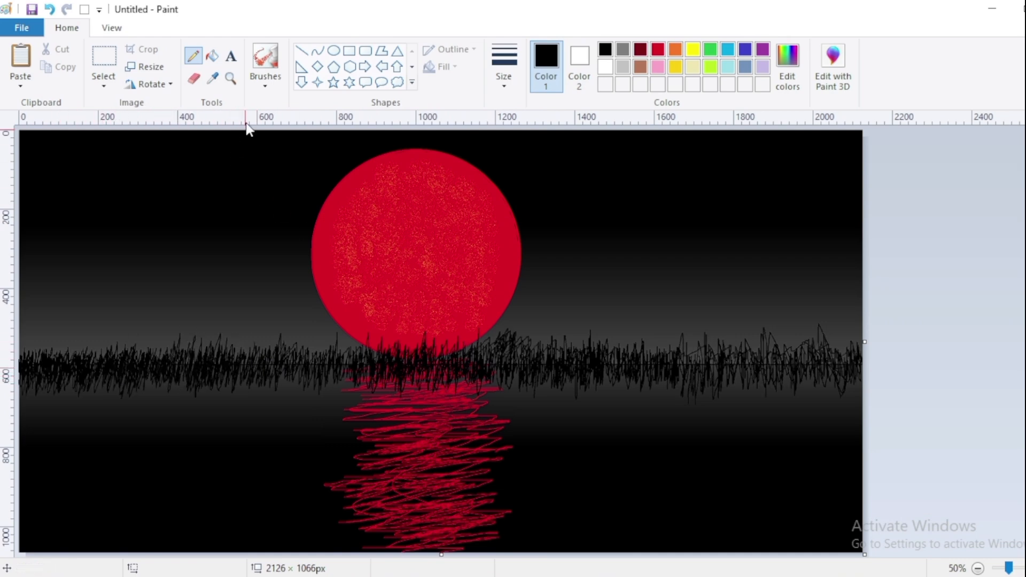
# Step: Spray black along the middle of the horizon treeline with the Airbrush to make it denser
pyautogui.click(264, 84)
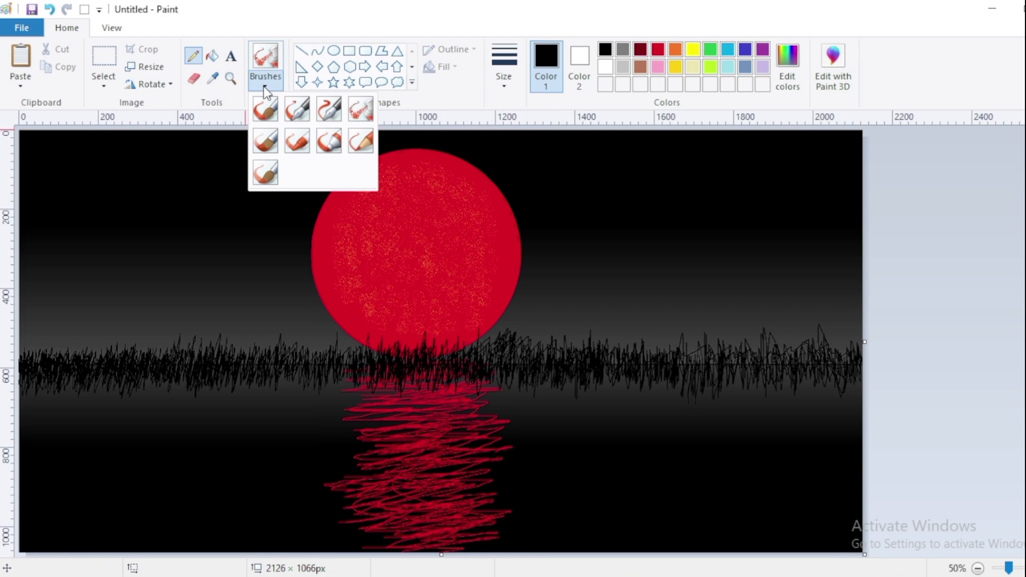
pyautogui.click(361, 105)
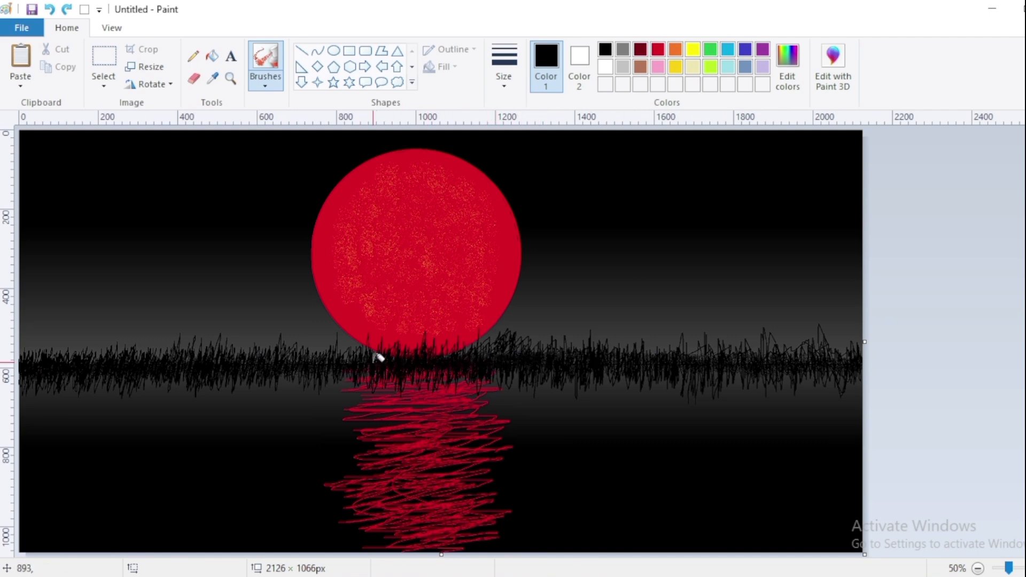
# Step: Paint a thick wavy hill ridge across the full canvas below the treeline with the round brush in dark gray (RGB 32, 32, 32)
pyautogui.click(267, 85)
pyautogui.click(266, 111)
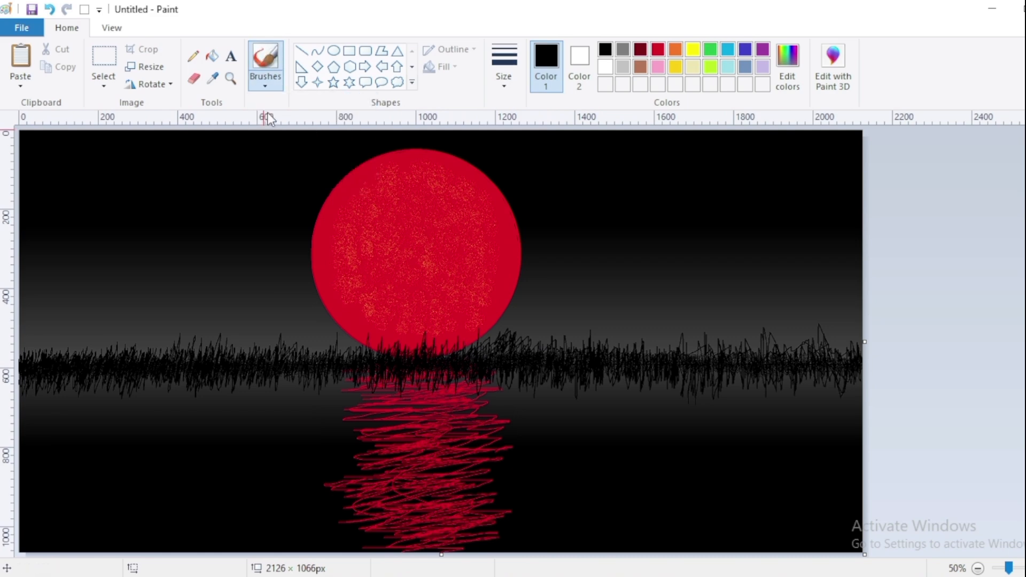
pyautogui.click(788, 81)
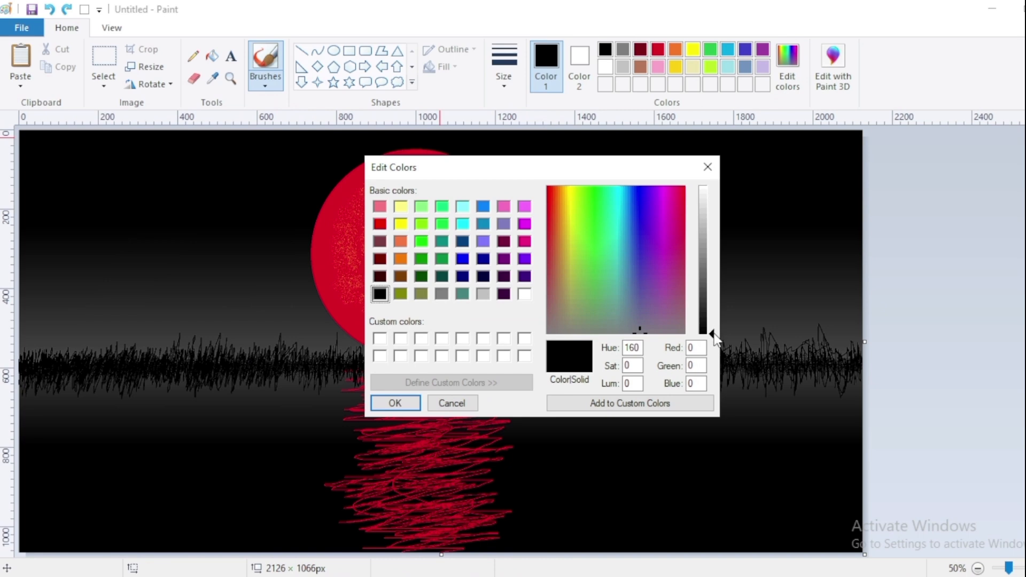
pyautogui.moveTo(715, 337); pyautogui.dragTo(714, 322)
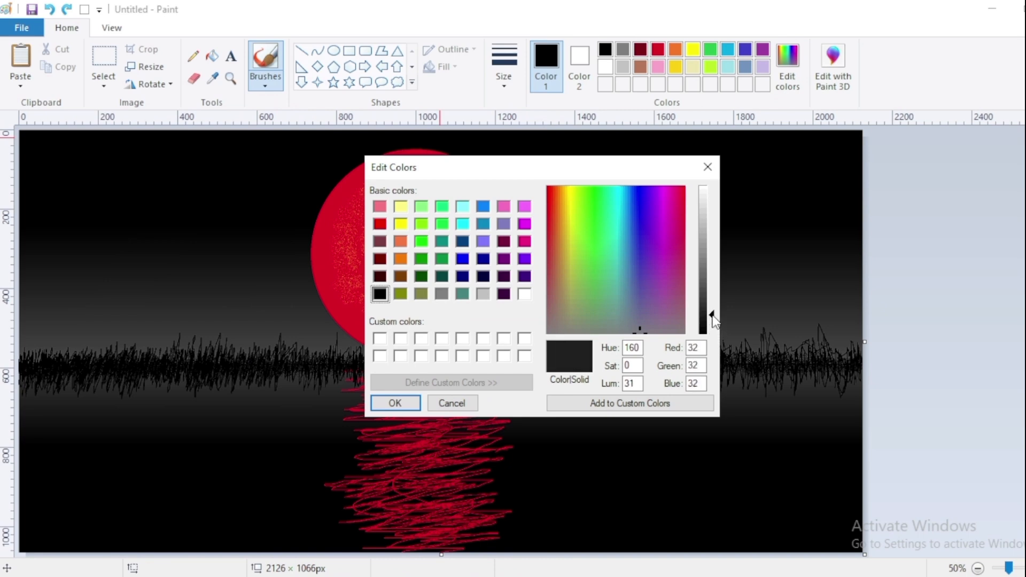
pyautogui.click(403, 404)
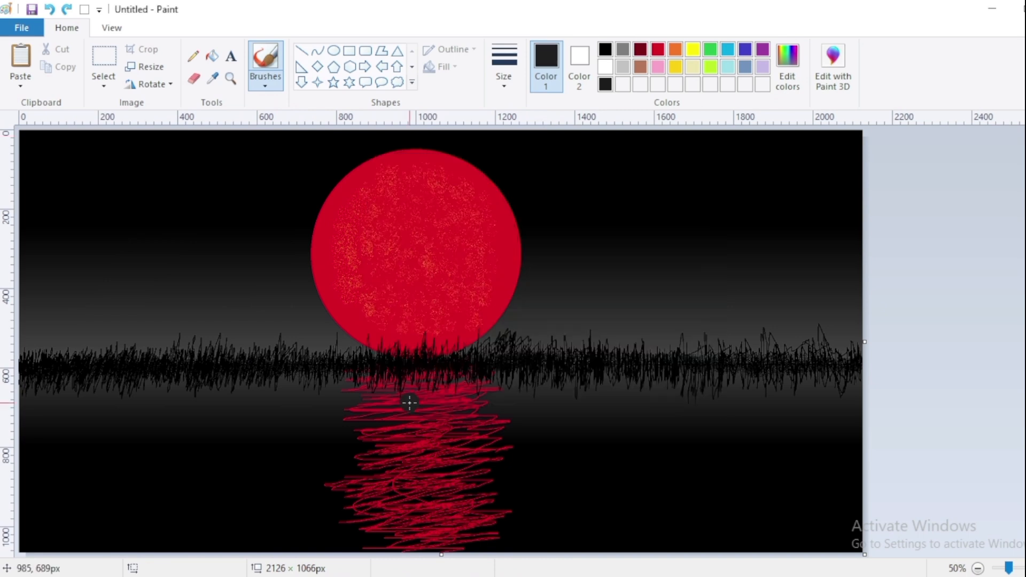
pyautogui.moveTo(22, 495)
pyautogui.mouseDown()
pyautogui.moveTo(176, 438)
pyautogui.moveTo(368, 484)
pyautogui.moveTo(547, 471)
pyautogui.moveTo(618, 453)
pyautogui.moveTo(704, 468)
pyautogui.moveTo(871, 448)
pyautogui.mouseUp()
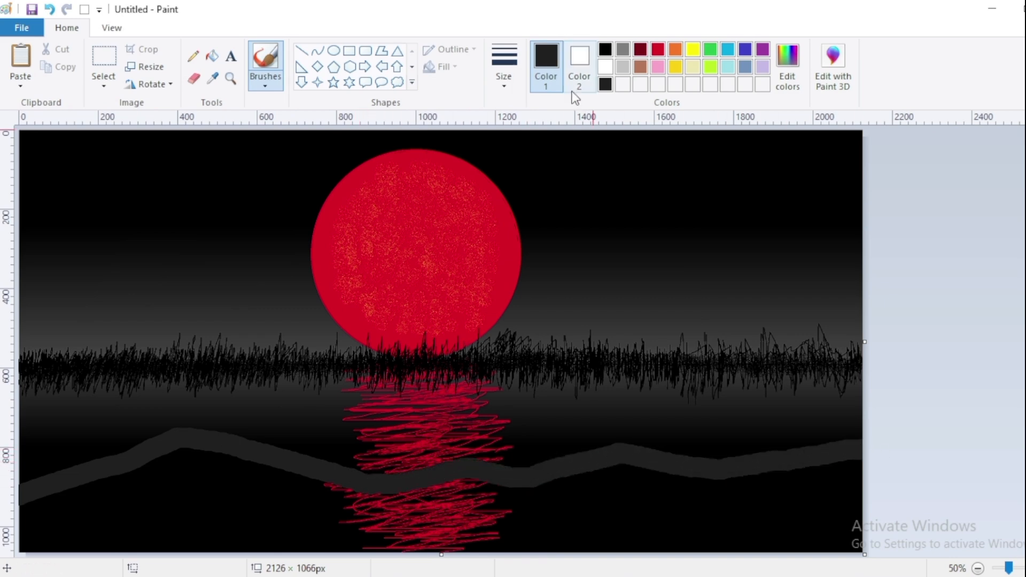
# Step: Paint the ground below the ridge solid black, covering the lower reflection and leaving only thin gray highlights along the hilltops
pyautogui.click(605, 49)
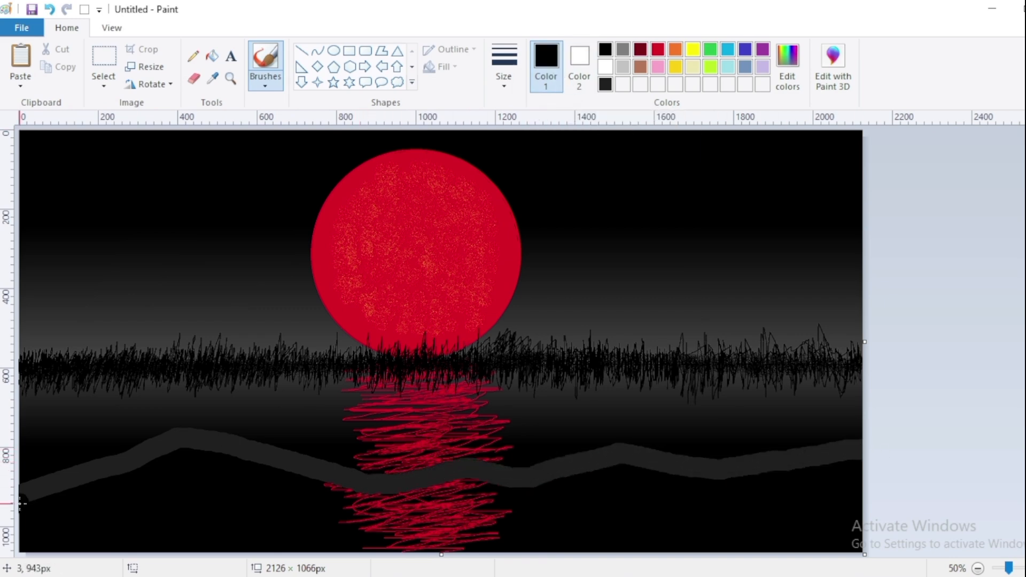
pyautogui.moveTo(21, 503)
pyautogui.mouseDown()
pyautogui.moveTo(184, 440)
pyautogui.moveTo(353, 488)
pyautogui.moveTo(489, 465)
pyautogui.moveTo(532, 476)
pyautogui.moveTo(634, 452)
pyautogui.moveTo(726, 474)
pyautogui.moveTo(814, 455)
pyautogui.moveTo(866, 458)
pyautogui.mouseUp()
pyautogui.moveTo(86, 480); pyautogui.dragTo(30, 487)
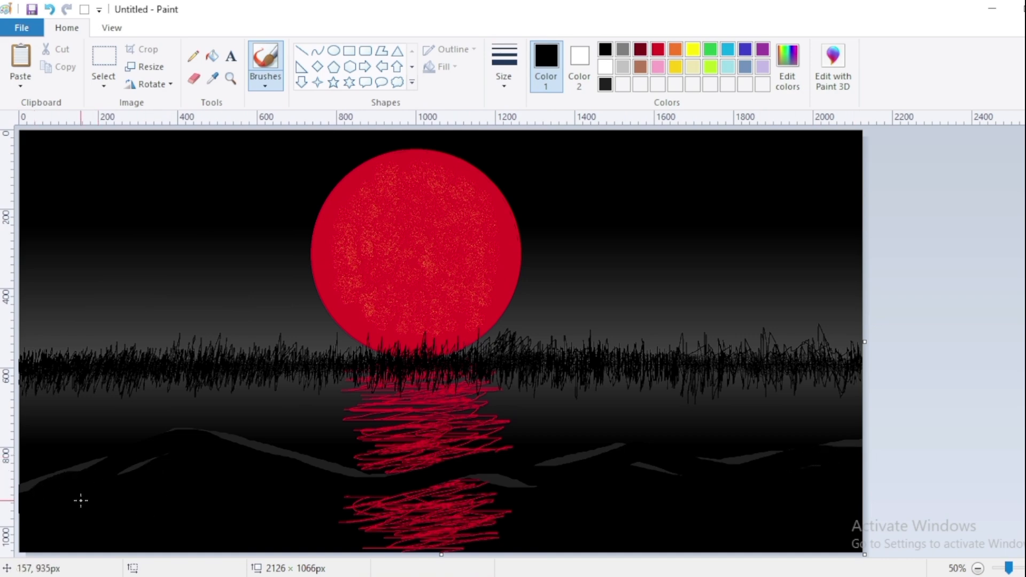
pyautogui.moveTo(342, 492)
pyautogui.mouseDown()
pyautogui.moveTo(421, 508)
pyautogui.moveTo(561, 494)
pyautogui.moveTo(433, 509)
pyautogui.moveTo(358, 549)
pyautogui.moveTo(432, 550)
pyautogui.moveTo(619, 510)
pyautogui.mouseUp()
pyautogui.moveTo(832, 454); pyautogui.dragTo(763, 486)
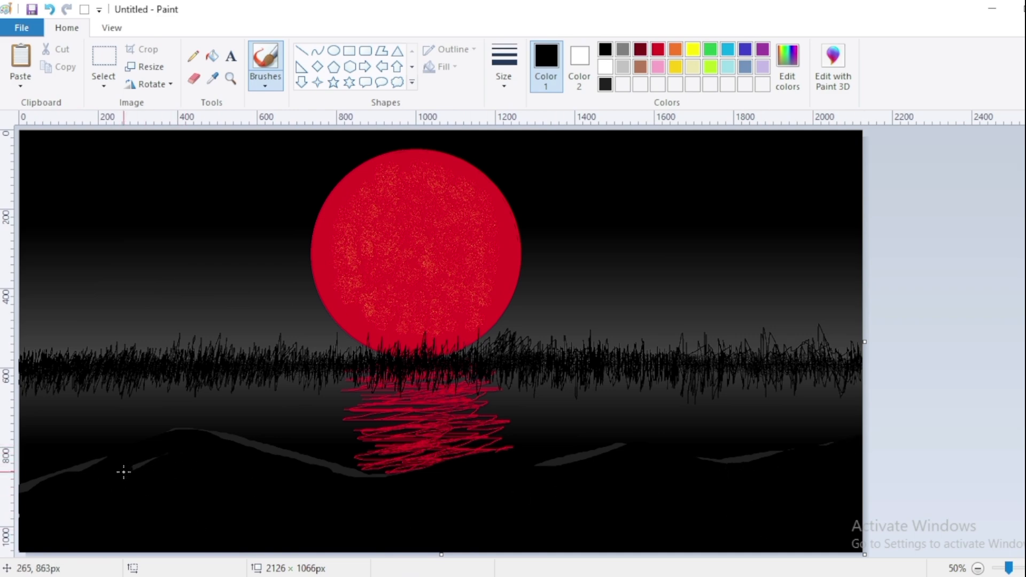
pyautogui.moveTo(107, 484); pyautogui.dragTo(38, 494)
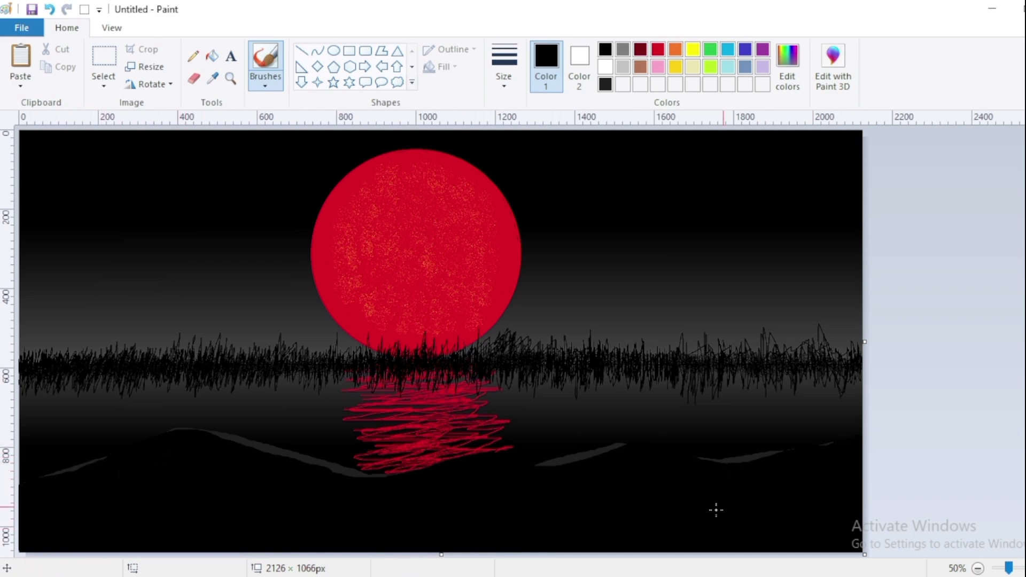
# Step: Draw a black tree base on the hill beside the reflection and a branch rising away from the moon, using the thickest Pencil
pyautogui.click(196, 60)
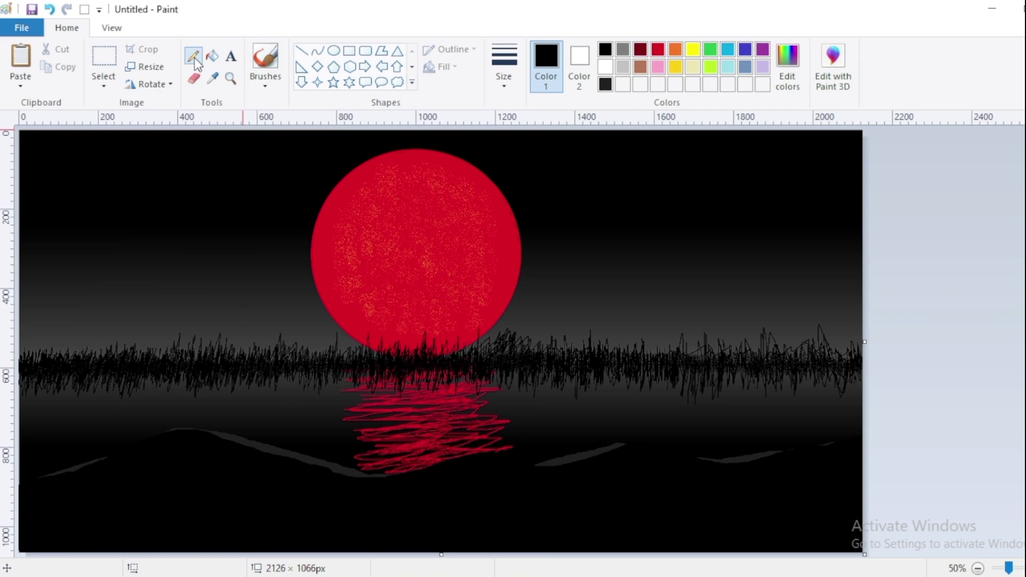
pyautogui.click(505, 85)
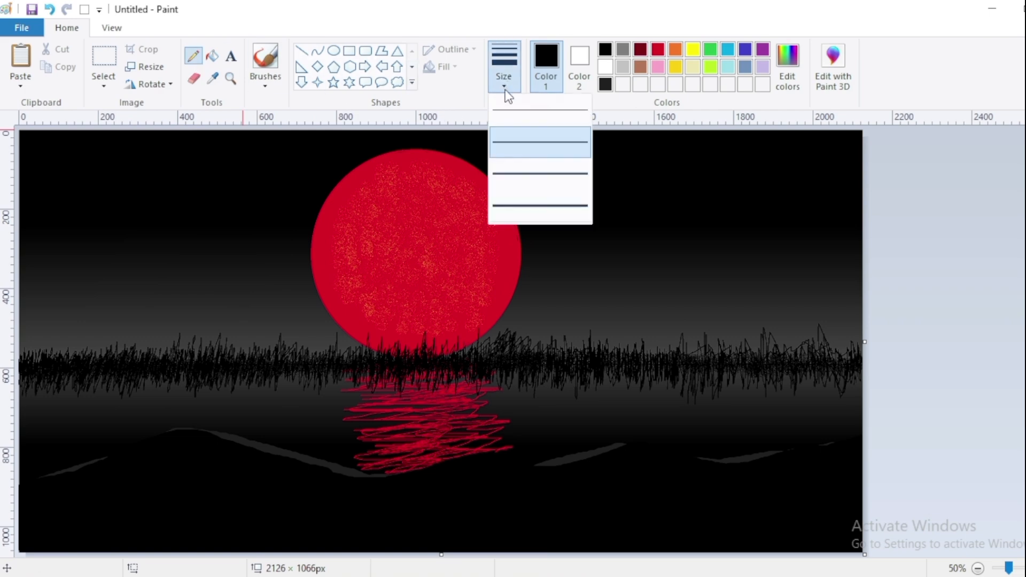
pyautogui.click(527, 211)
pyautogui.moveTo(499, 404)
pyautogui.mouseDown()
pyautogui.moveTo(524, 427)
pyautogui.moveTo(495, 446)
pyautogui.moveTo(545, 394)
pyautogui.moveTo(522, 408)
pyautogui.moveTo(632, 317)
pyautogui.mouseUp()
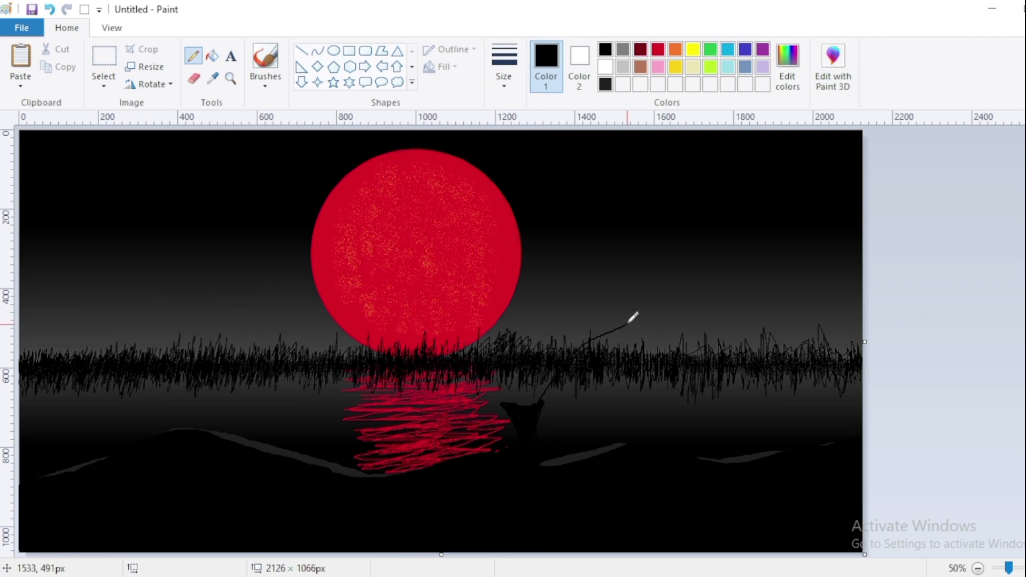
pyautogui.moveTo(580, 351); pyautogui.dragTo(645, 311)
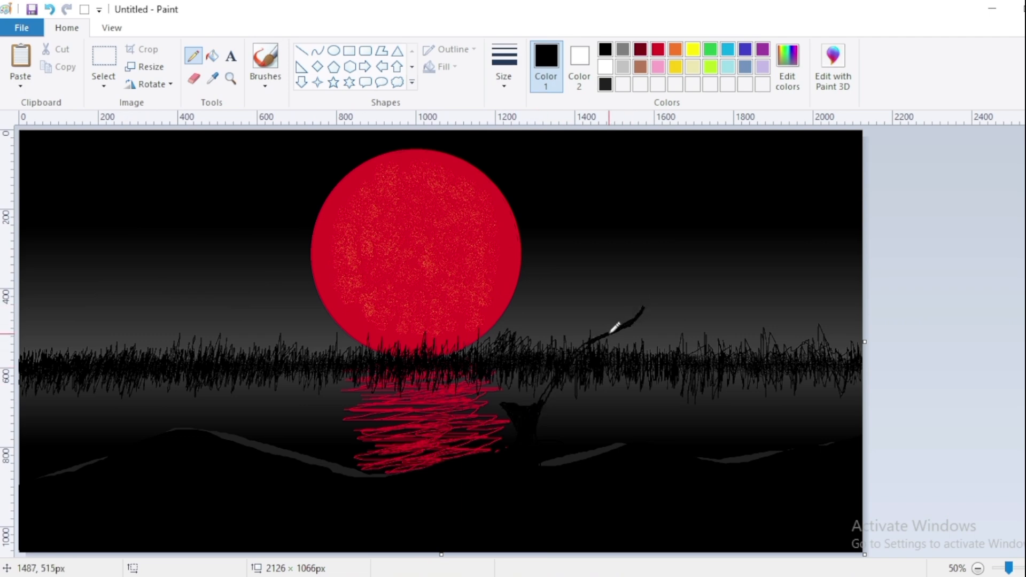
# Step: Draw the curved main trunk from the tree base up across the moon and thicken it in black
pyautogui.moveTo(585, 348)
pyautogui.mouseDown()
pyautogui.moveTo(536, 368)
pyautogui.moveTo(478, 227)
pyautogui.mouseUp()
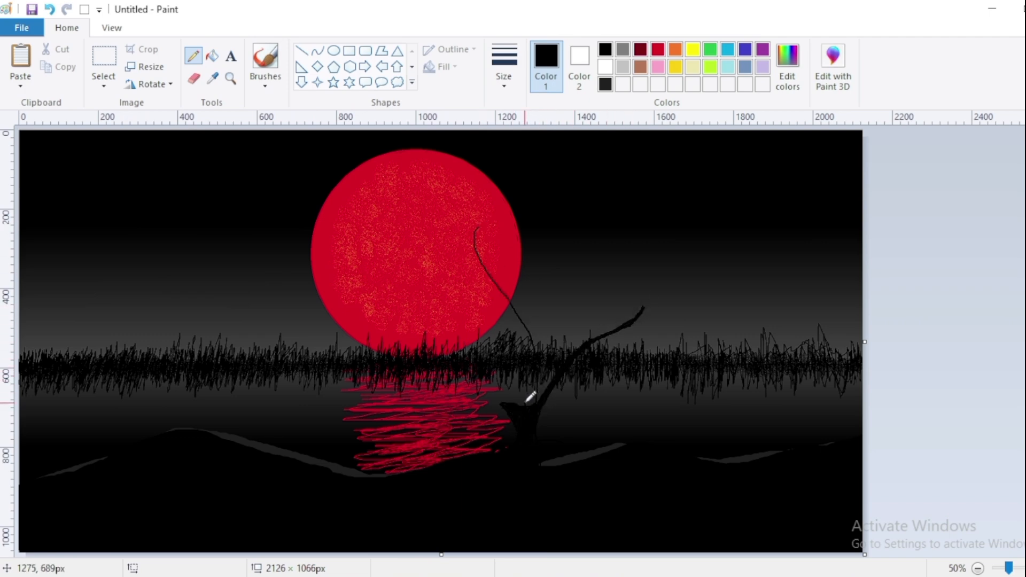
pyautogui.moveTo(525, 405); pyautogui.dragTo(470, 231)
pyautogui.moveTo(507, 309)
pyautogui.mouseDown()
pyautogui.moveTo(528, 404)
pyautogui.moveTo(473, 256)
pyautogui.moveTo(478, 216)
pyautogui.mouseUp()
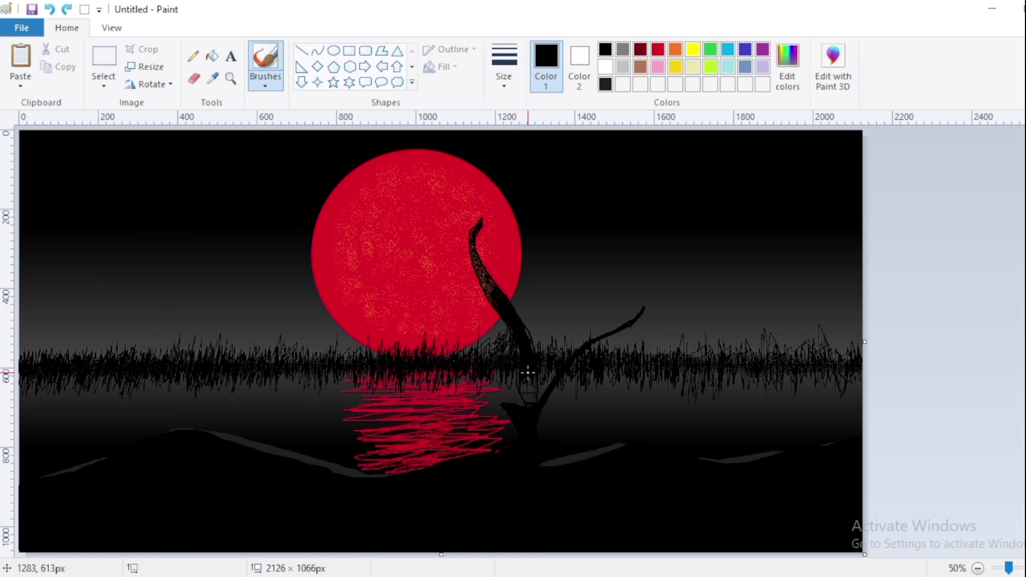
# Step: Brush four black branches off the trunk: two long ones across the moon, one at the tip and one on the opposite side
pyautogui.moveTo(535, 342)
pyautogui.mouseDown()
pyautogui.moveTo(566, 266)
pyautogui.moveTo(559, 233)
pyautogui.mouseUp()
pyautogui.moveTo(489, 297)
pyautogui.mouseDown()
pyautogui.moveTo(381, 259)
pyautogui.moveTo(374, 247)
pyautogui.mouseUp()
pyautogui.moveTo(502, 350)
pyautogui.mouseDown()
pyautogui.moveTo(413, 324)
pyautogui.moveTo(303, 313)
pyautogui.mouseUp()
pyautogui.moveTo(478, 257); pyautogui.dragTo(504, 208)
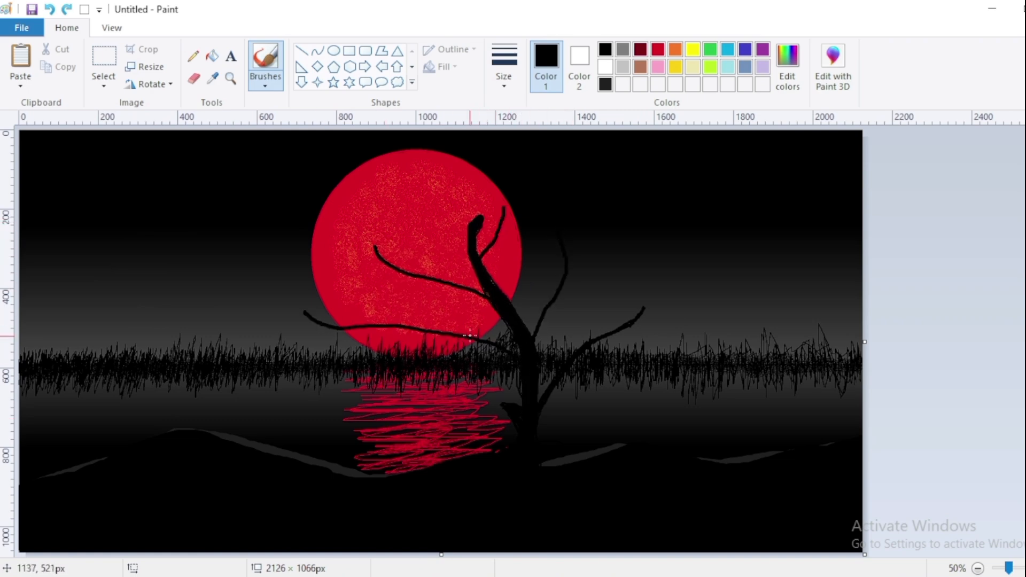
# Step: Add small black forked twigs to the branches in front of the moon and around the trunk's tip
pyautogui.moveTo(470, 334)
pyautogui.mouseDown()
pyautogui.moveTo(451, 308)
pyautogui.moveTo(368, 280)
pyautogui.moveTo(355, 292)
pyautogui.mouseUp()
pyautogui.moveTo(332, 327); pyautogui.dragTo(299, 336)
pyautogui.moveTo(378, 255)
pyautogui.mouseDown()
pyautogui.moveTo(320, 247)
pyautogui.moveTo(371, 214)
pyautogui.mouseUp()
pyautogui.moveTo(402, 271); pyautogui.dragTo(388, 275)
pyautogui.moveTo(468, 233); pyautogui.dragTo(424, 221)
pyautogui.moveTo(475, 213); pyautogui.dragTo(463, 196)
pyautogui.moveTo(485, 250); pyautogui.dragTo(487, 231)
# Step: Add black side twigs to the branches on the side of the tree facing away from the moon
pyautogui.moveTo(557, 300); pyautogui.dragTo(630, 287)
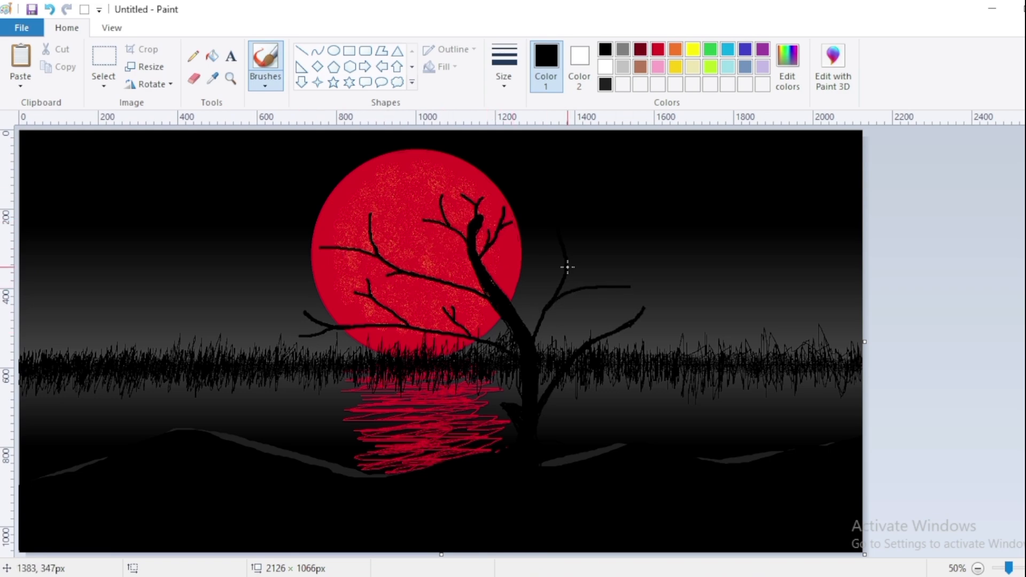
pyautogui.moveTo(567, 266); pyautogui.dragTo(582, 237)
pyautogui.moveTo(541, 312); pyautogui.dragTo(530, 276)
pyautogui.moveTo(556, 359)
pyautogui.mouseDown()
pyautogui.moveTo(555, 325)
pyautogui.moveTo(631, 349)
pyautogui.mouseUp()
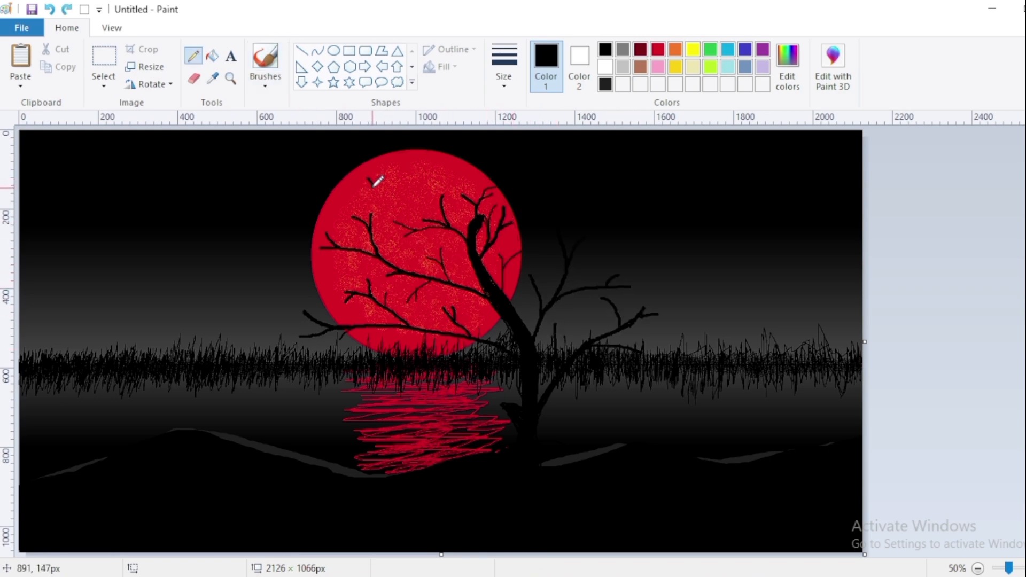